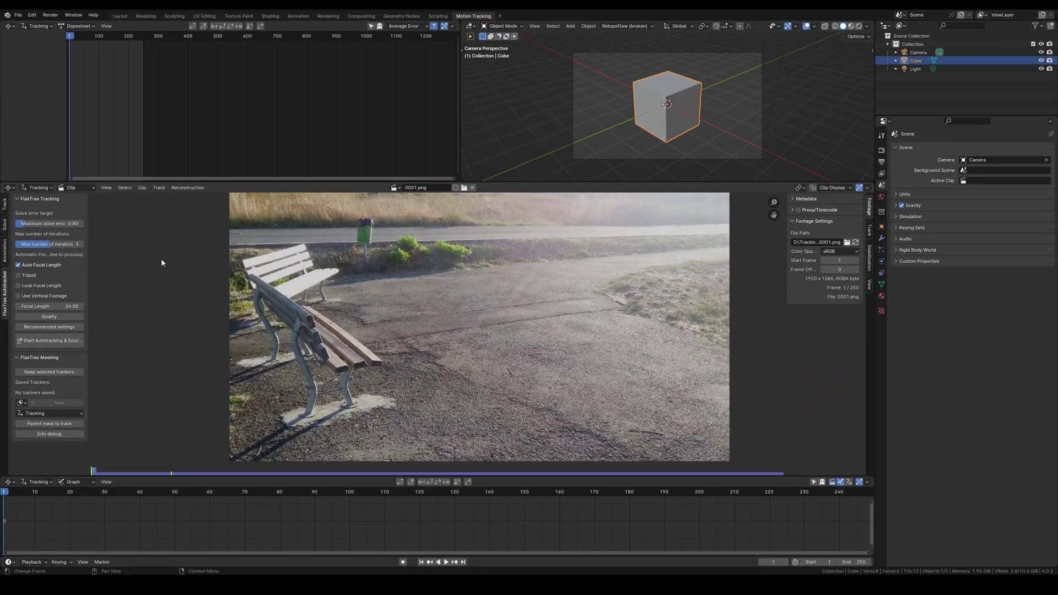
# Step: Try a maximum of 5 iterations and a maximum solve error of 0.4 for the autotracker
pyautogui.moveTo(182, 246); pyautogui.dragTo(164, 247, button='middle')
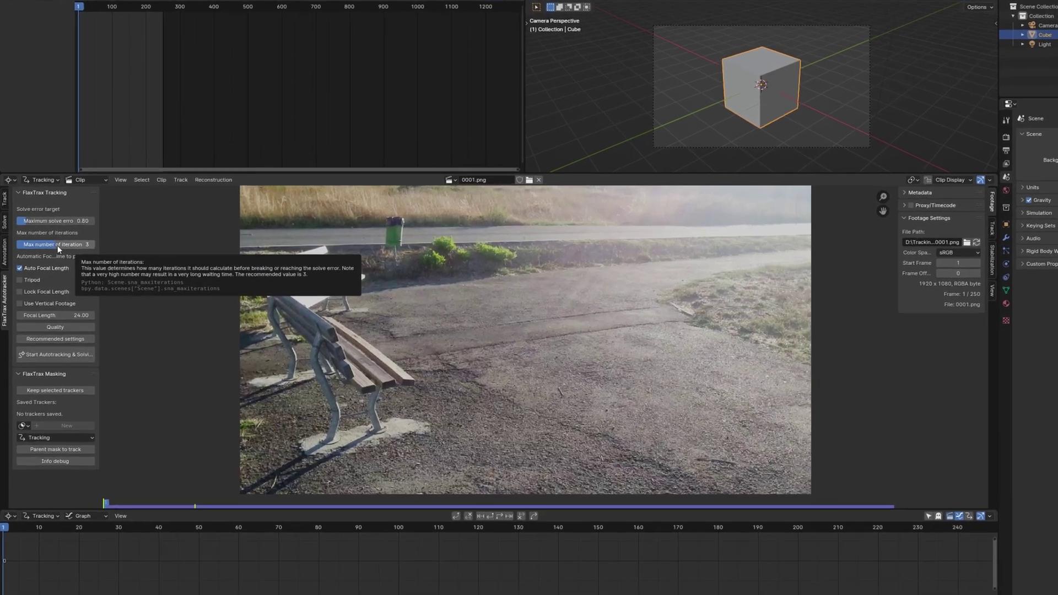
pyautogui.moveTo(52, 244); pyautogui.dragTo(86, 244)
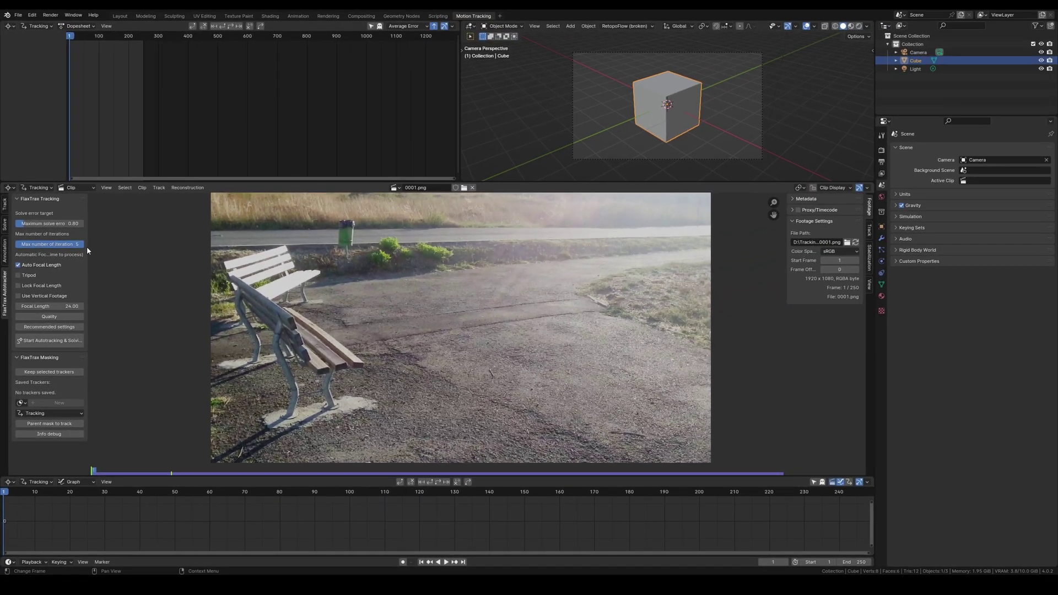
pyautogui.click(70, 223)
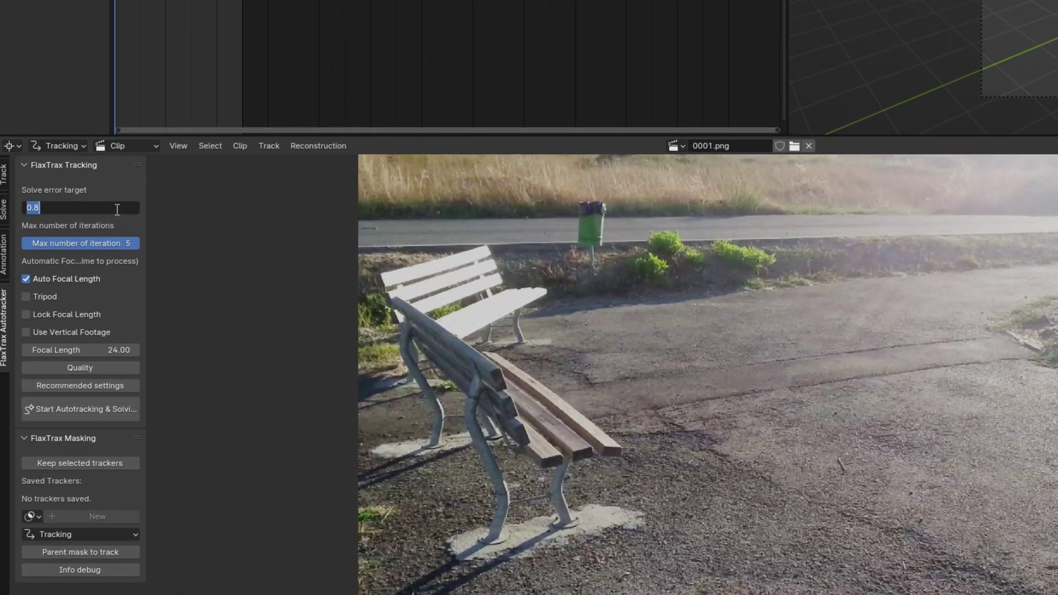
pyautogui.write('0.4')
pyautogui.press('Return')
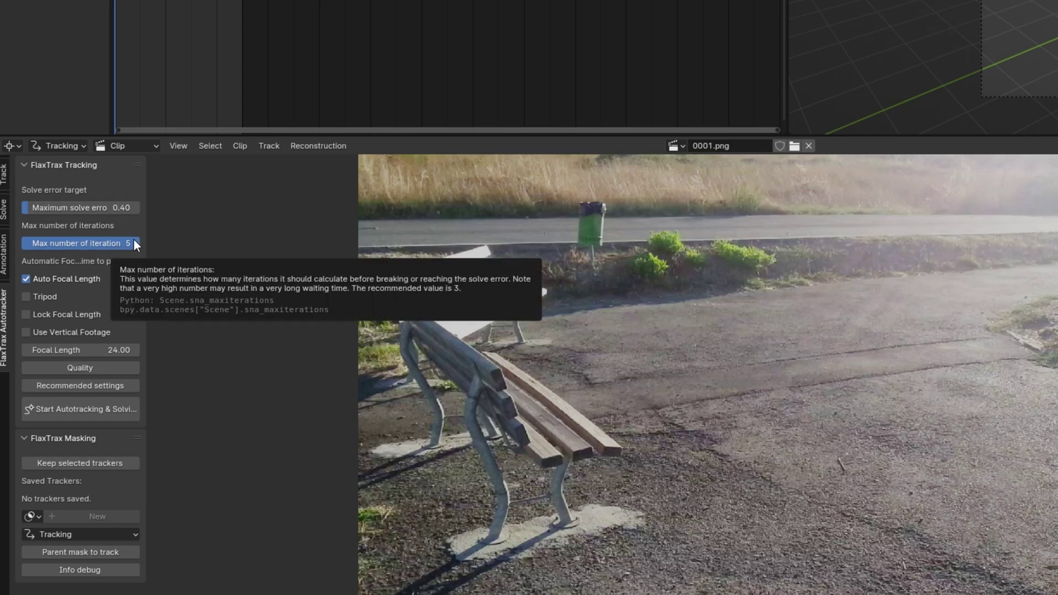
# Step: Set the maximum solve error to 0.8 and the maximum number of iterations to 3
pyautogui.click(88, 209)
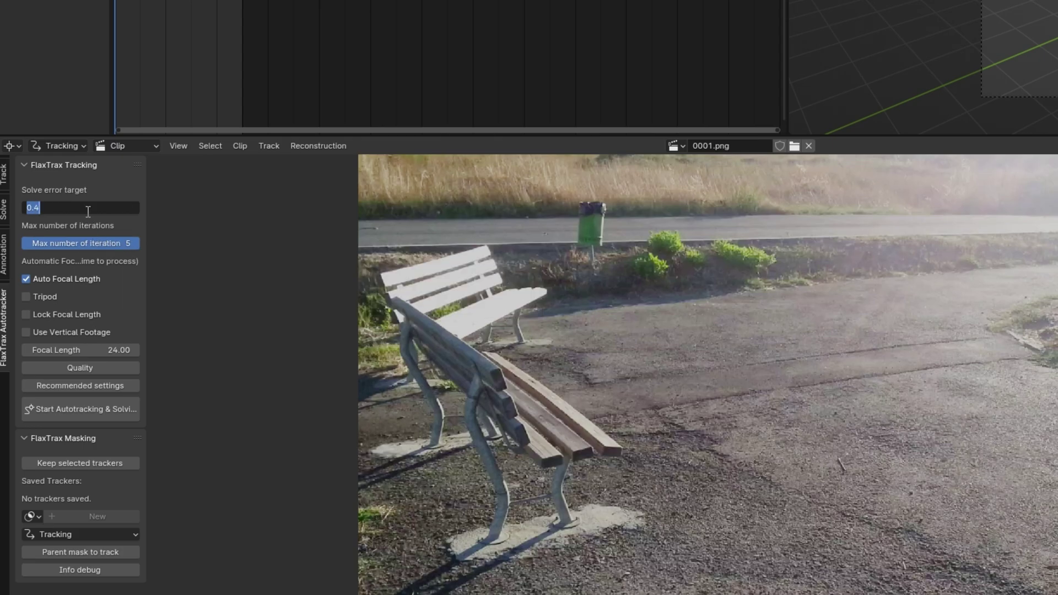
pyautogui.write('0.8')
pyautogui.press('Return')
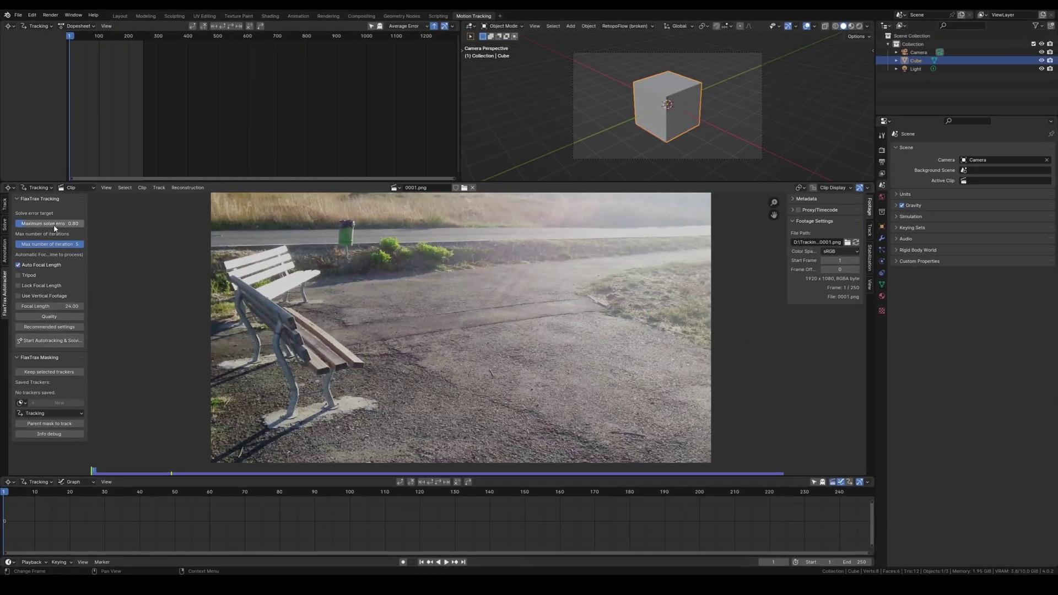
pyautogui.click(67, 245)
pyautogui.write('3')
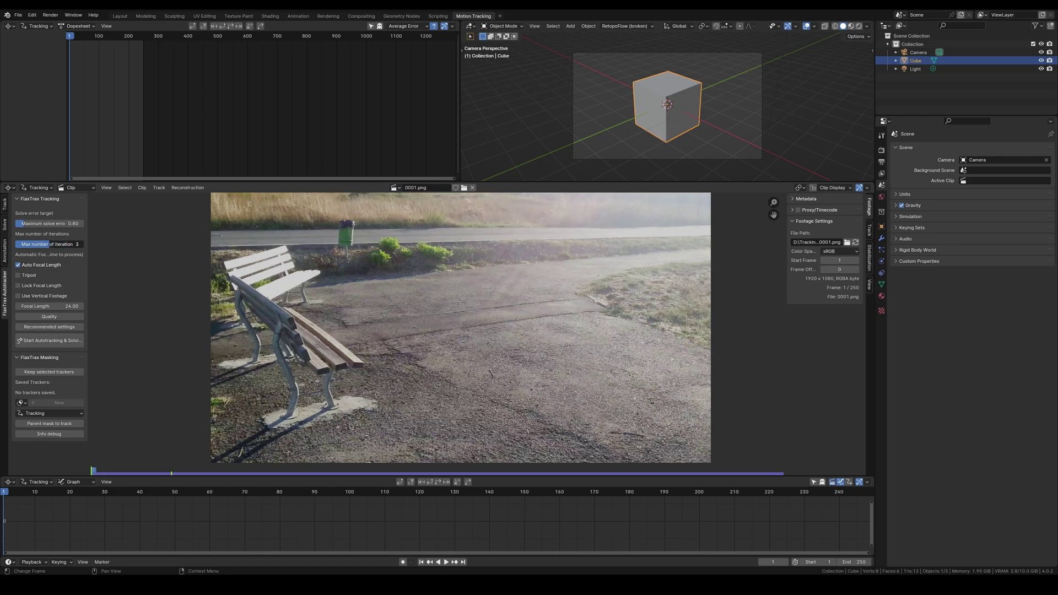
pyautogui.press('Return')
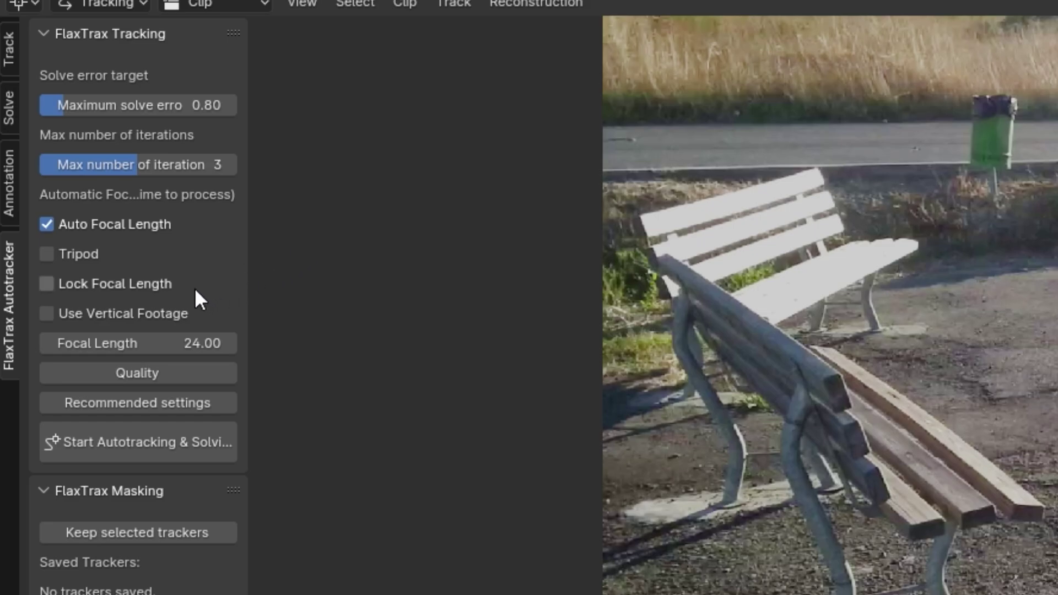
# Step: Set the focal length to 50 and try the Lock Focal Length option, leaving it off
pyautogui.click(196, 345)
pyautogui.write('50')
pyautogui.press('Return')
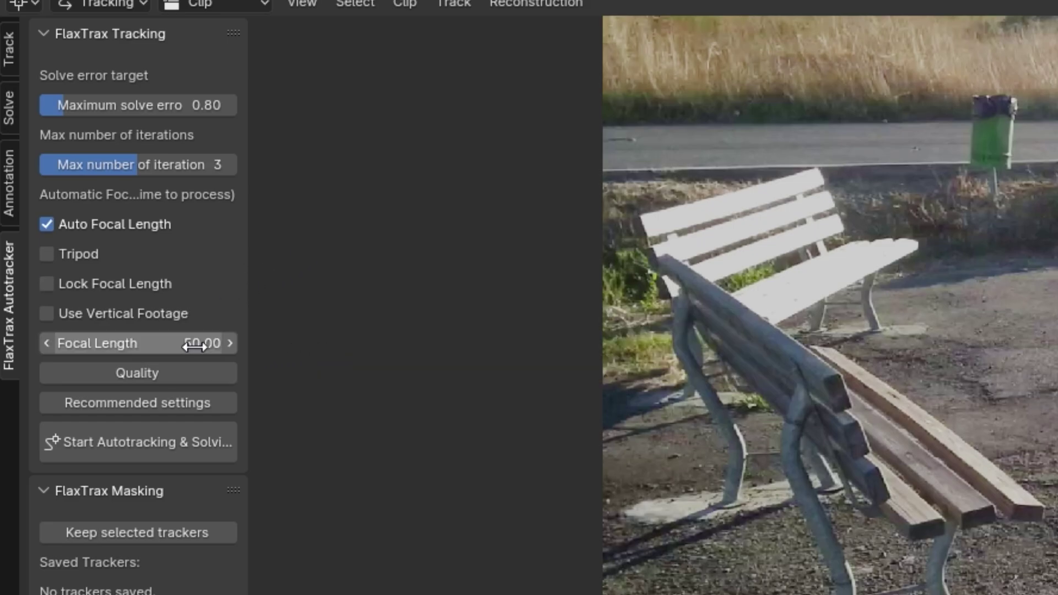
pyautogui.click(148, 298)
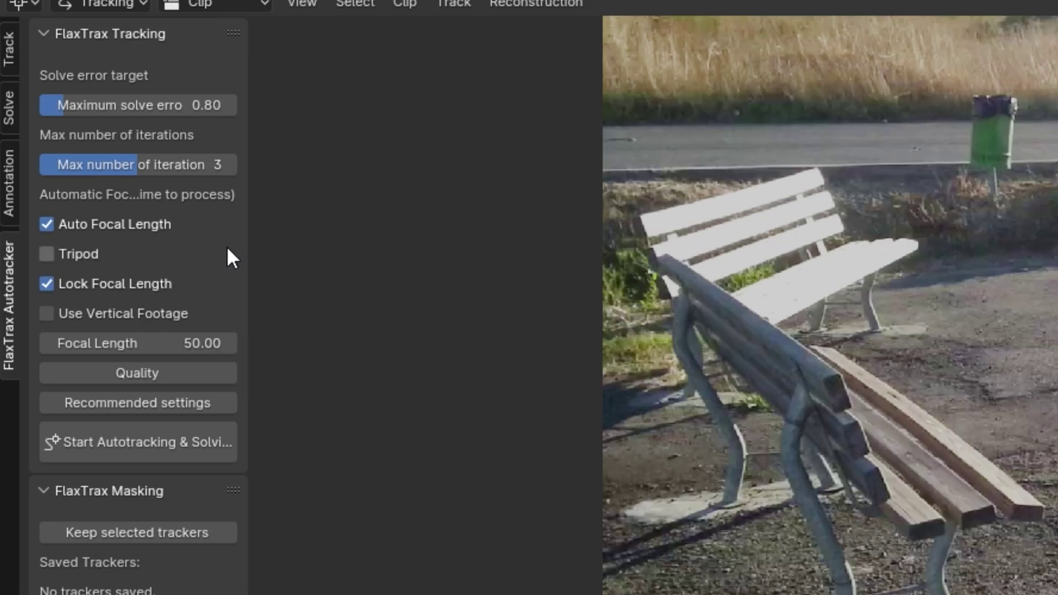
pyautogui.click(220, 283)
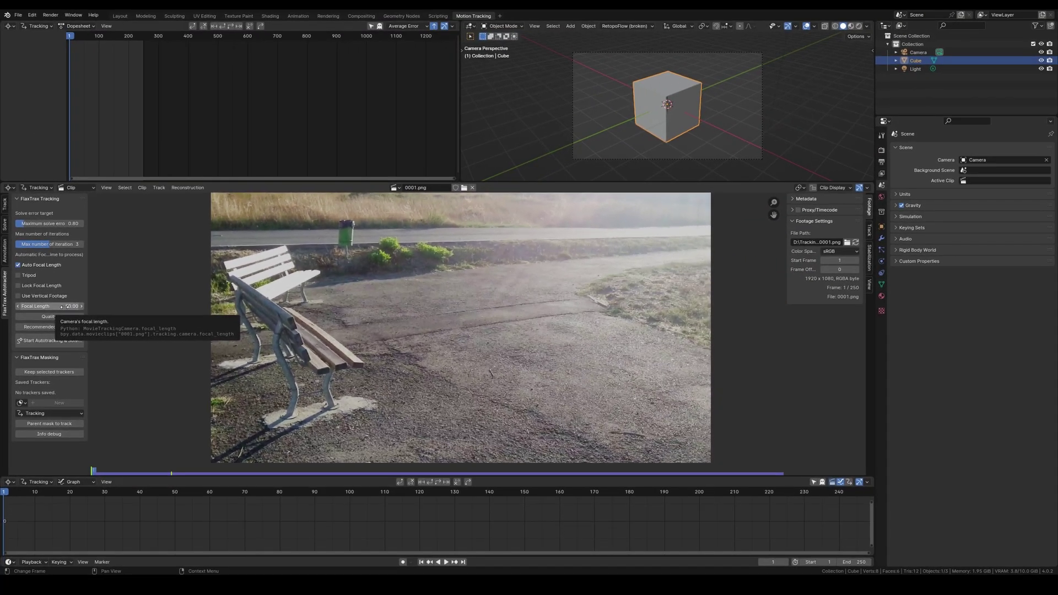
# Step: Turn off Auto Focal Length and apply the autotracker's recommended settings to the scene
pyautogui.click(59, 267)
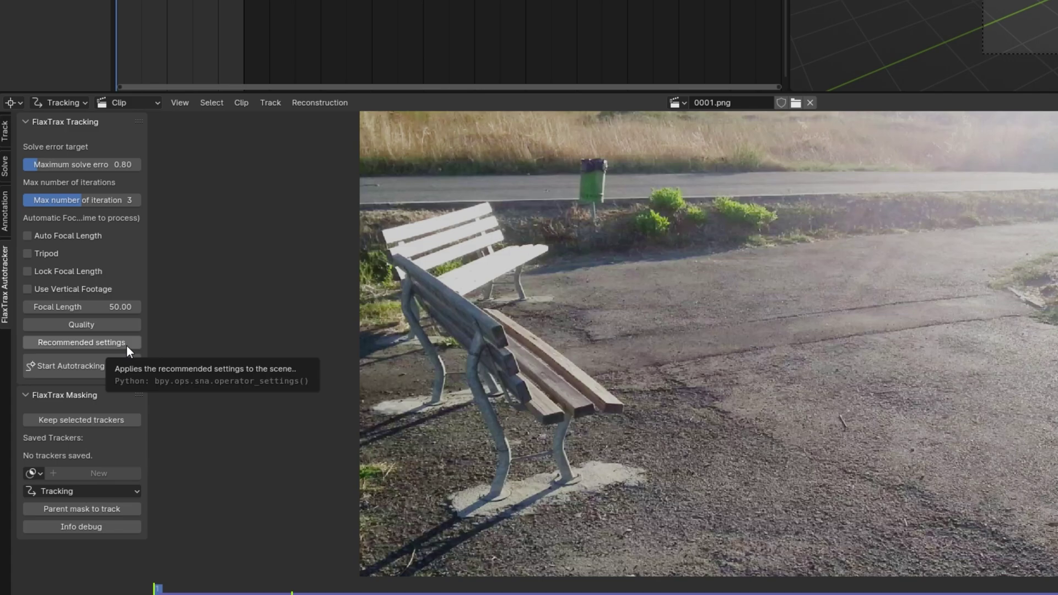
pyautogui.click(121, 344)
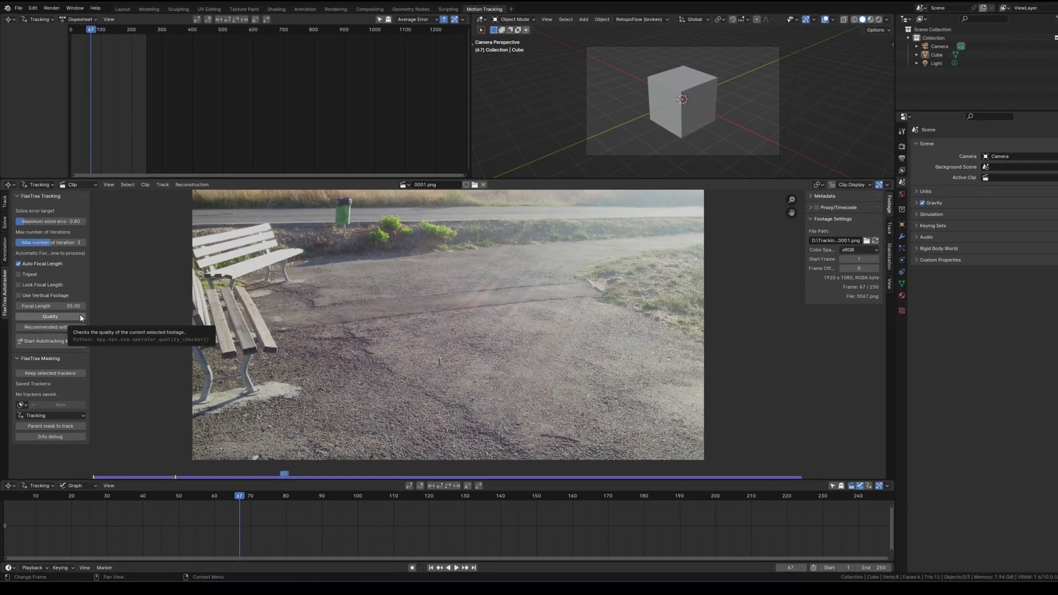
# Step: Run the footage quality check and read its full result in the info log
pyautogui.click(81, 318)
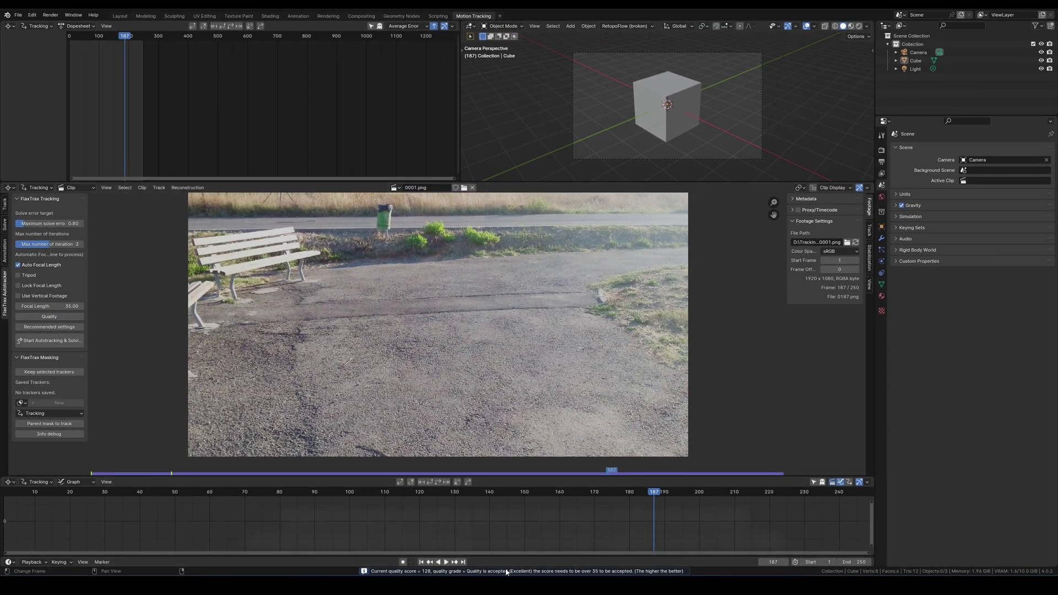
pyautogui.click(507, 572)
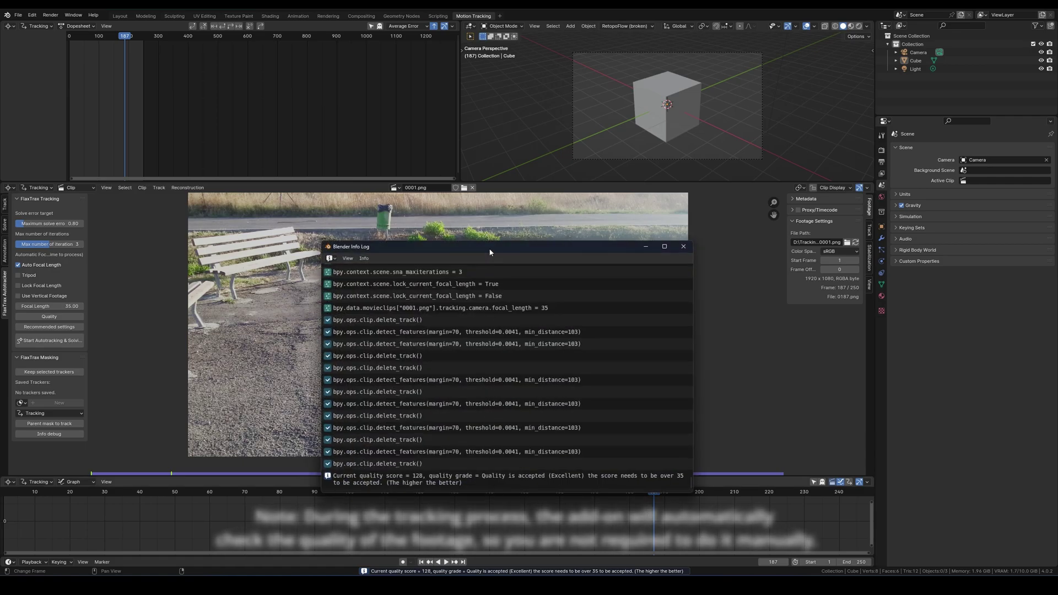
pyautogui.moveTo(485, 238); pyautogui.dragTo(518, 201)
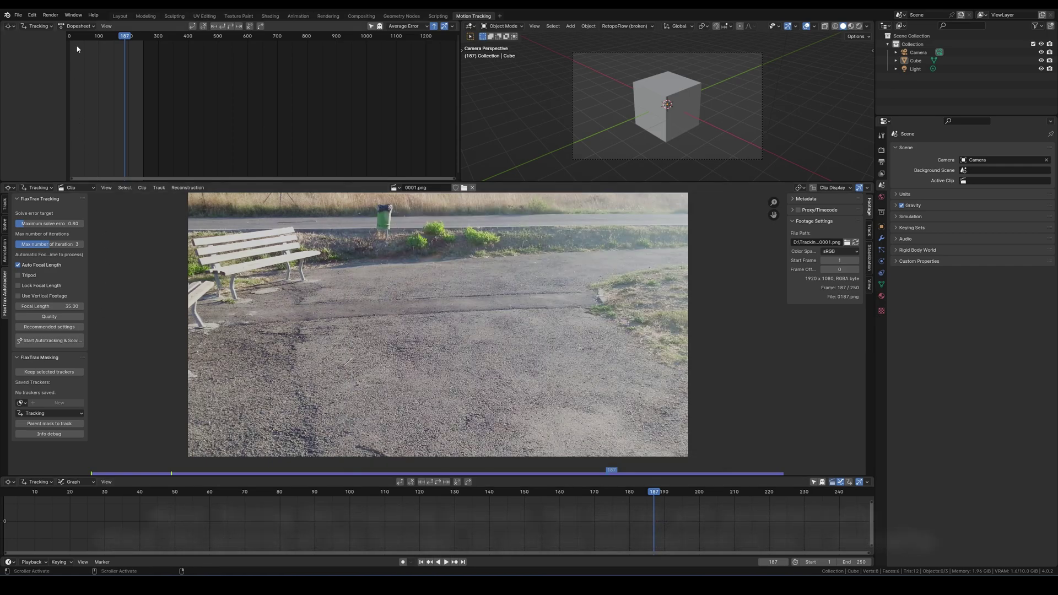
# Step: Open the system console, narrow its window and place it over the clip editor's upper area
pyautogui.click(73, 16)
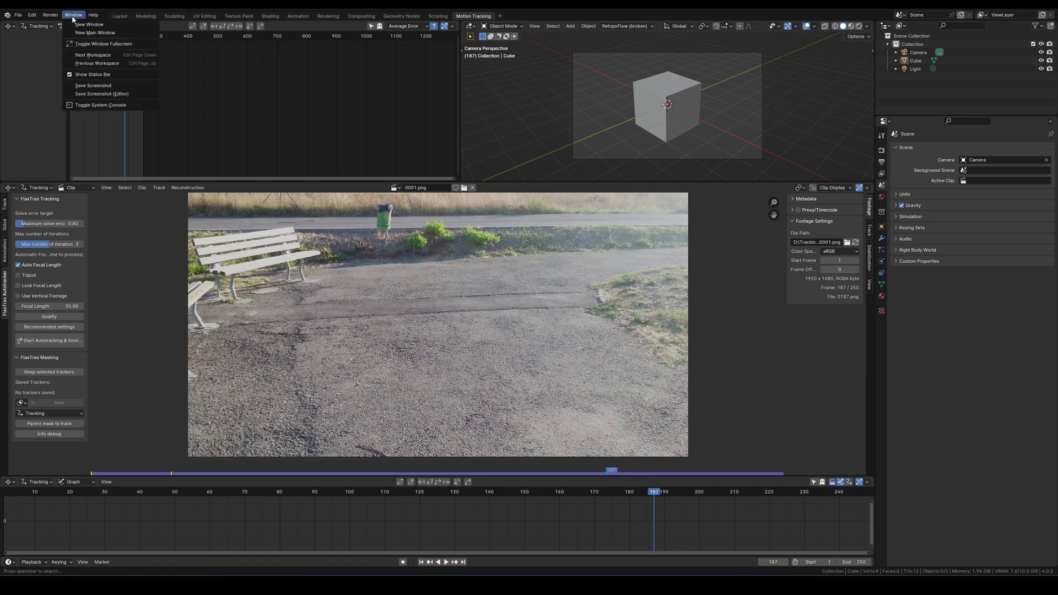
pyautogui.click(103, 105)
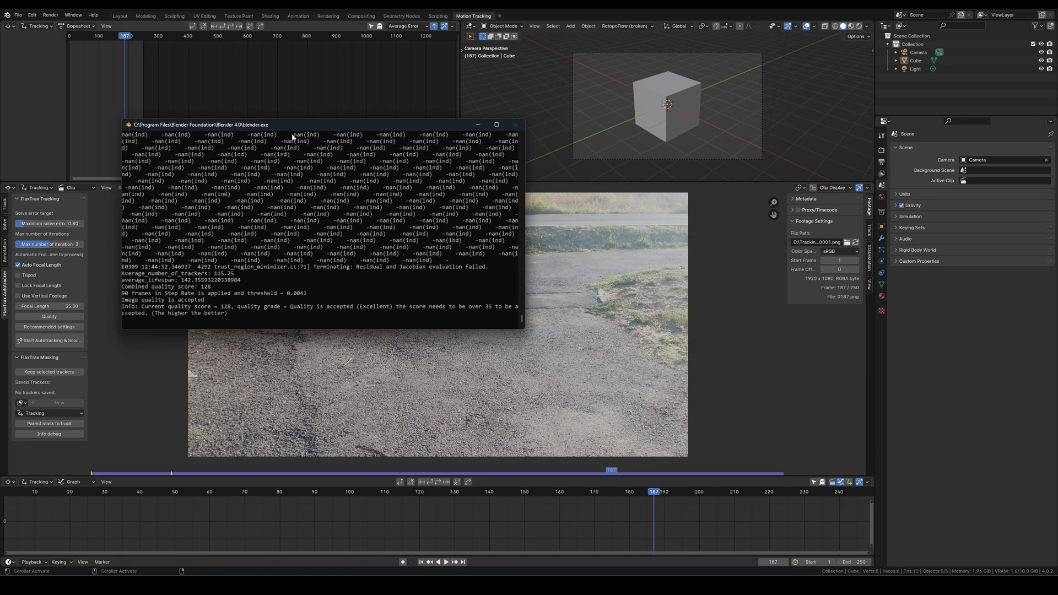
pyautogui.moveTo(526, 177); pyautogui.dragTo(352, 163)
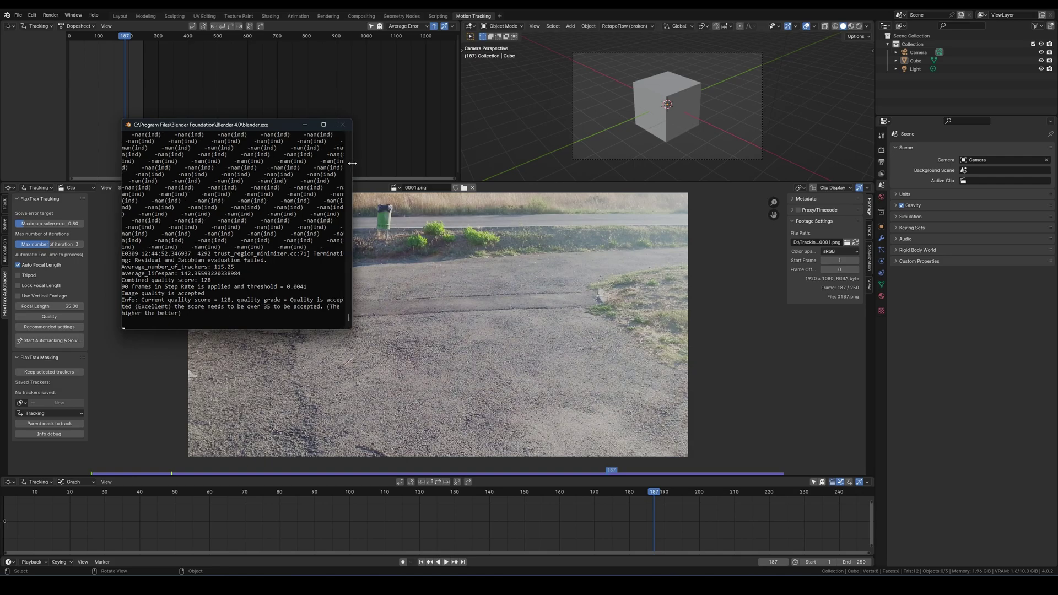
pyautogui.moveTo(251, 124); pyautogui.dragTo(252, 118)
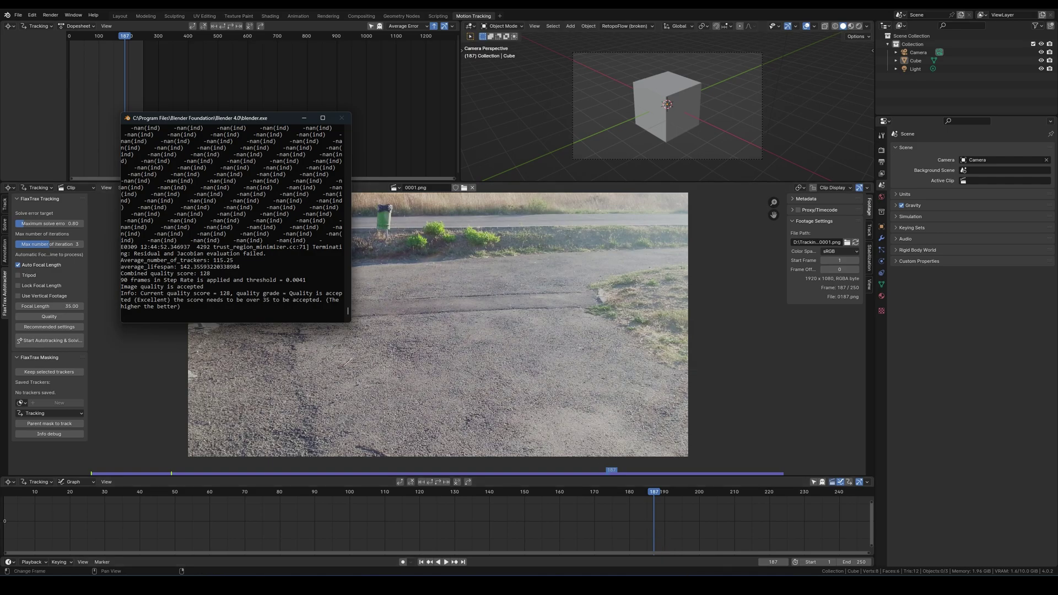
# Step: Switch to the Timer App and position its window beside the footage and console
pyautogui.hotkey('alt', 'Tab')
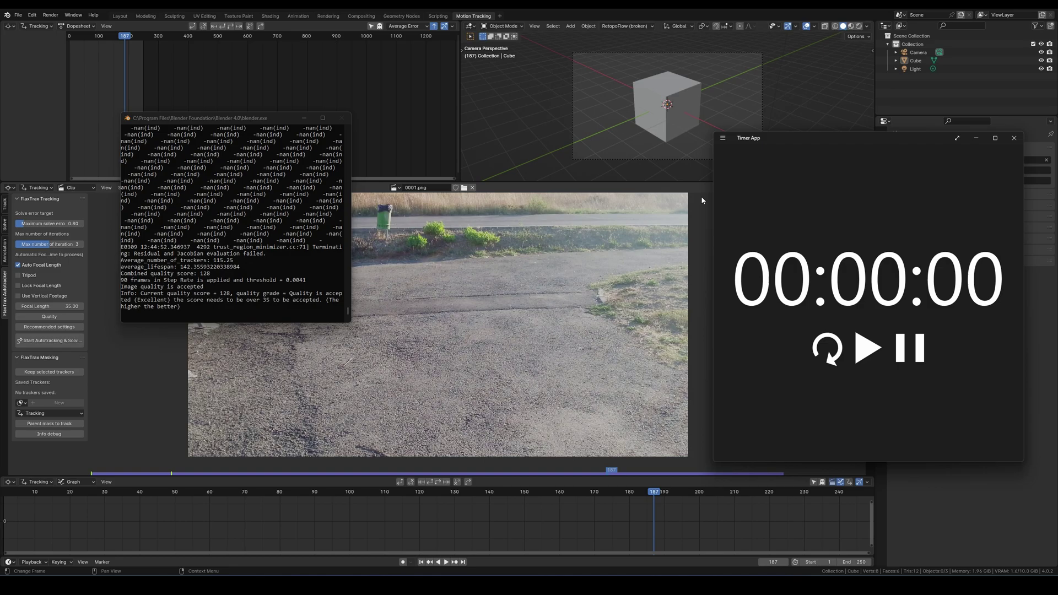
pyautogui.moveTo(770, 148); pyautogui.dragTo(678, 148)
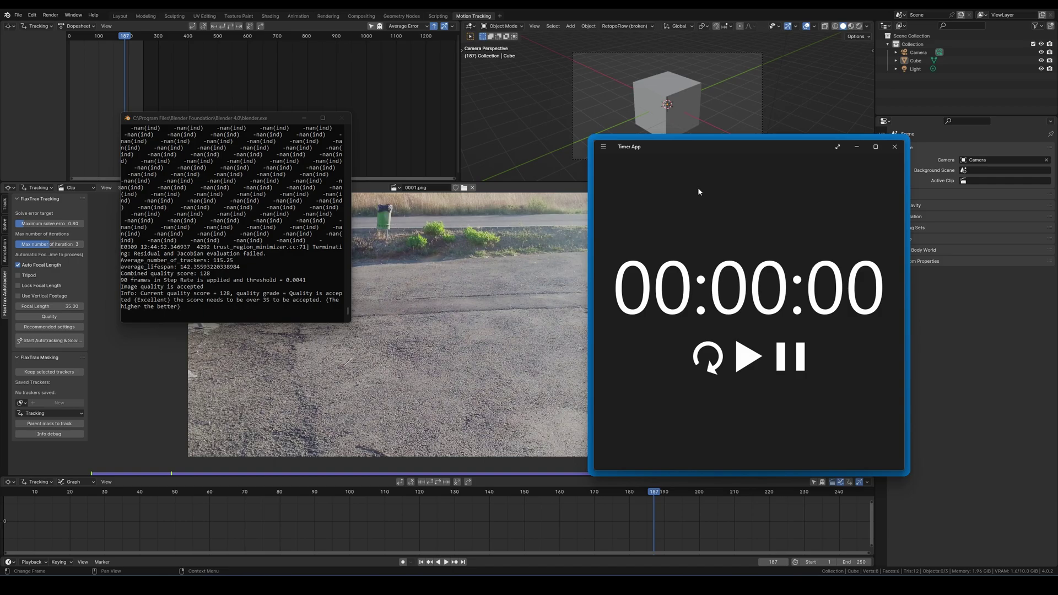
pyautogui.moveTo(693, 160); pyautogui.dragTo(697, 142)
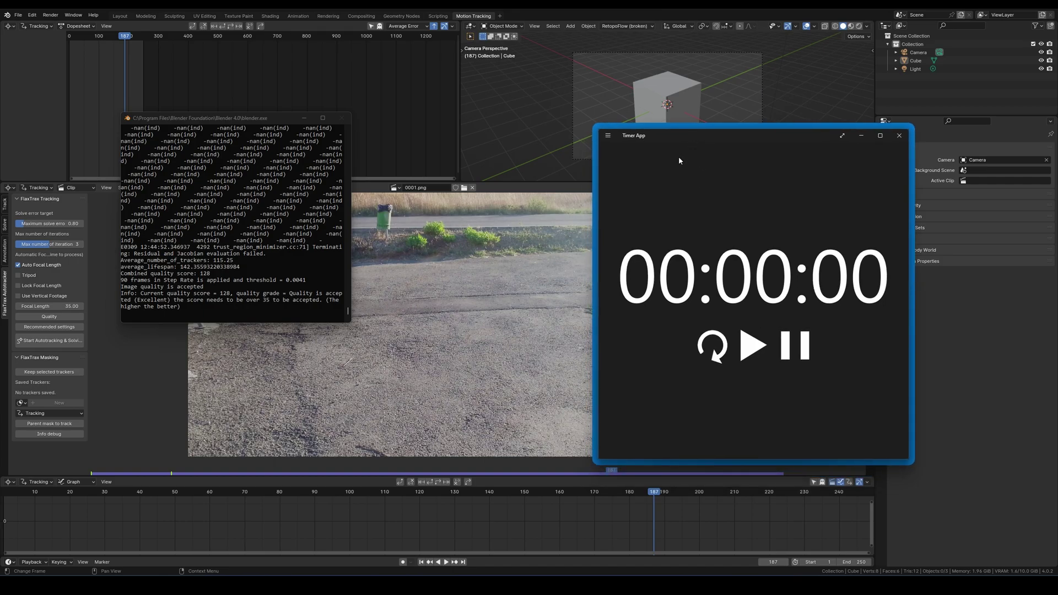
# Step: Apply the recommended settings and start autotracking and solving the footage
pyautogui.click(64, 330)
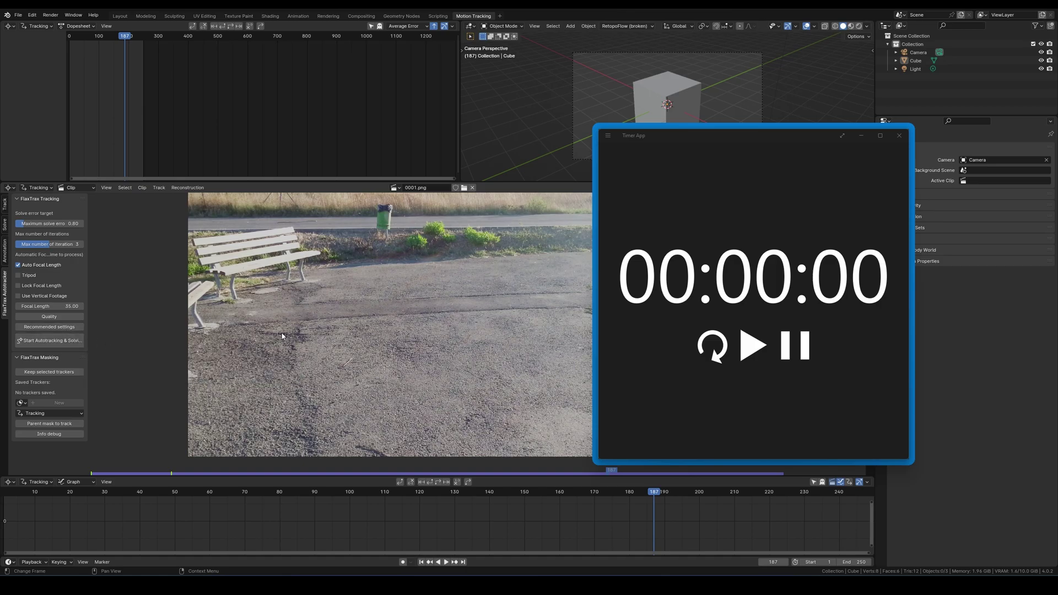
pyautogui.scroll(-3, 406, 322)
pyautogui.moveTo(405, 322); pyautogui.dragTo(345, 326, button='middle')
pyautogui.scroll(2, 345, 326)
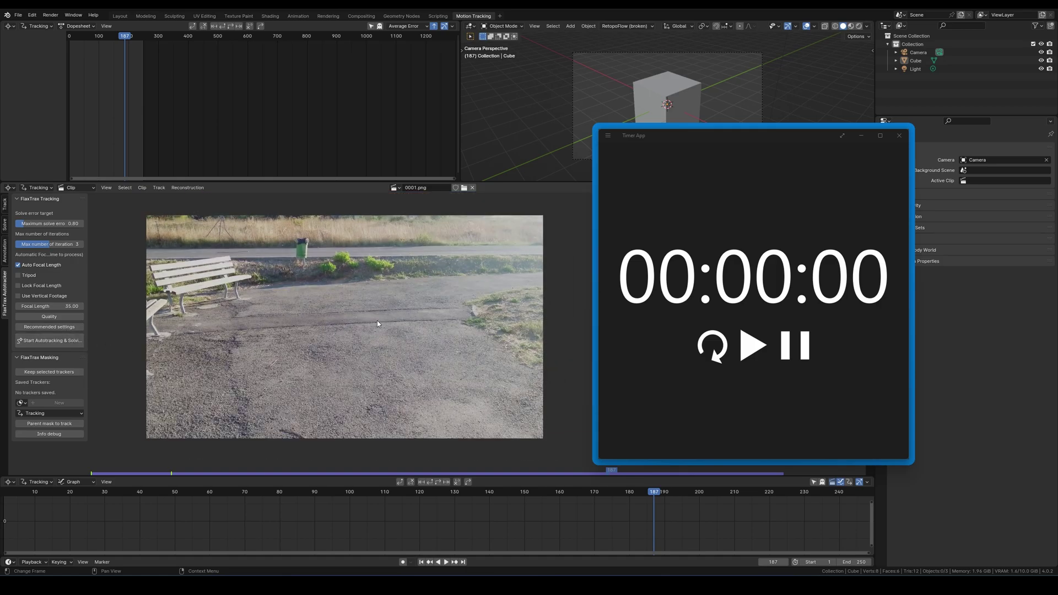
pyautogui.click(52, 345)
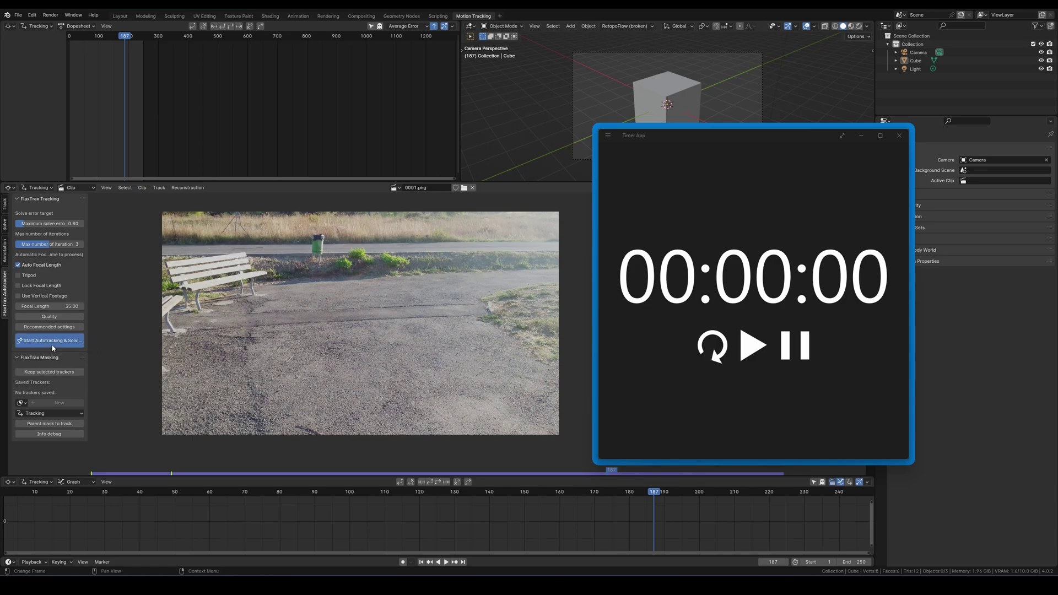
# Step: Start the timer and bring the system console forward to monitor the solve
pyautogui.click(755, 339)
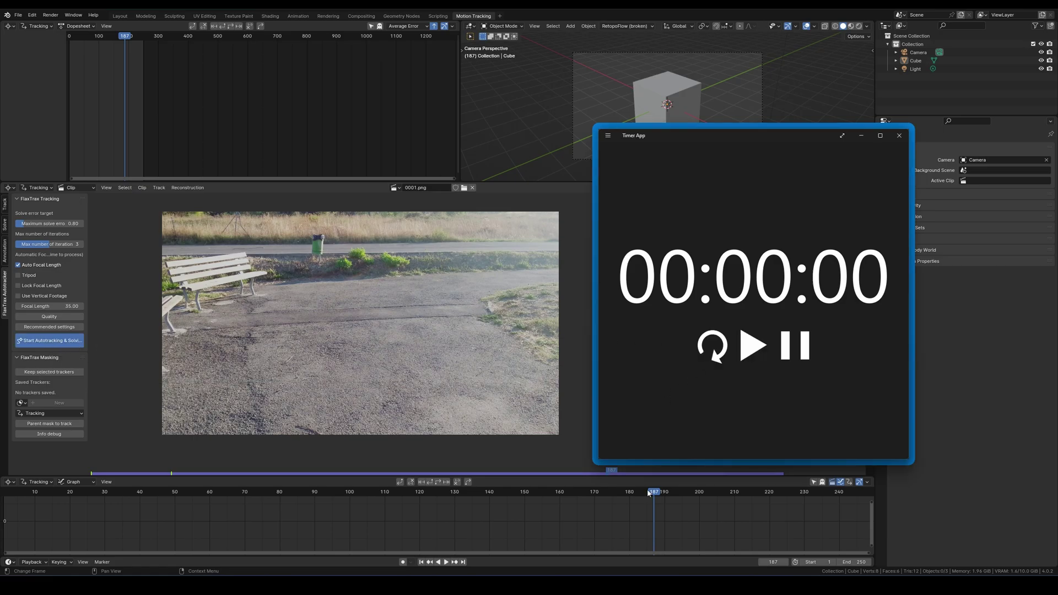
pyautogui.moveTo(693, 584)
pyautogui.click(740, 550)
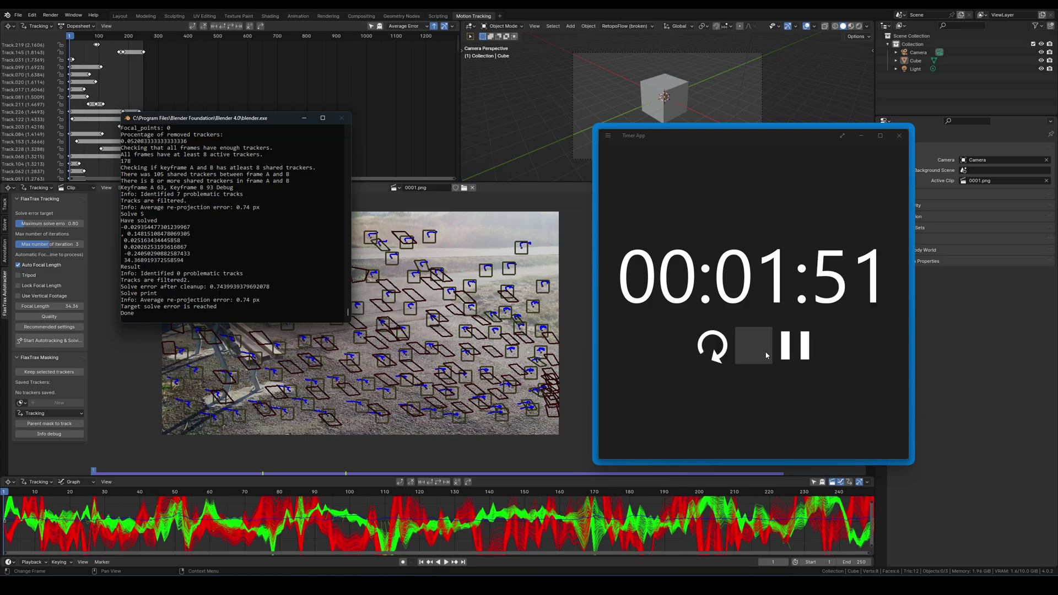
# Step: Pause the timer once the solve is done and minimize its window
pyautogui.click(782, 354)
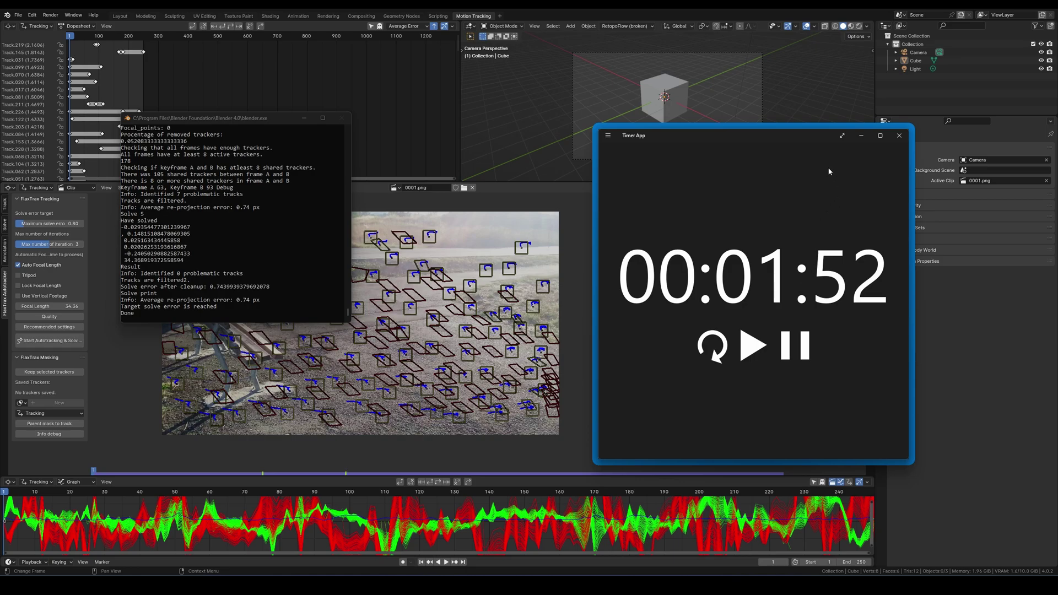
pyautogui.click(865, 136)
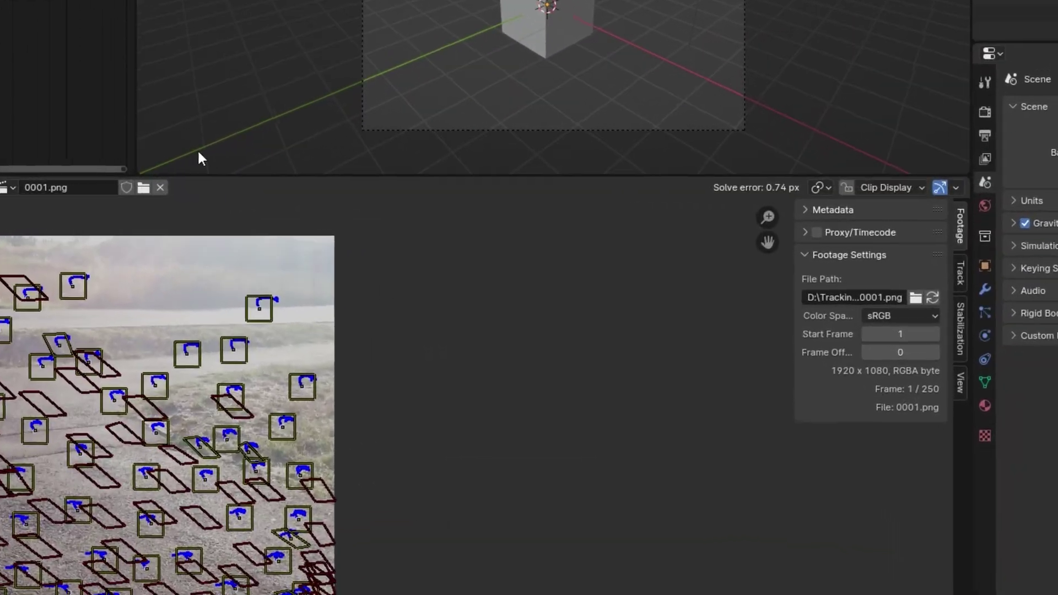
# Step: Hide the disabled tracking markers over the footage in the clip editor
pyautogui.moveTo(100, 418); pyautogui.dragTo(354, 328, button='middle')
pyautogui.scroll(2, 326, 316)
pyautogui.moveTo(432, 208); pyautogui.dragTo(434, 330, button='middle')
pyautogui.scroll(-1, 434, 329)
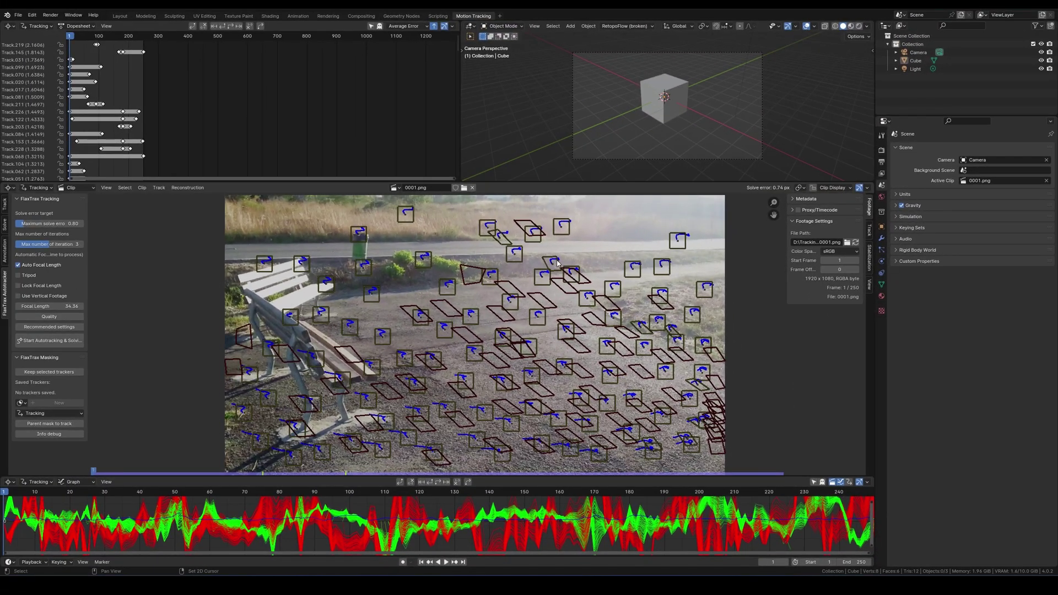
pyautogui.hotkey('alt', 'd')
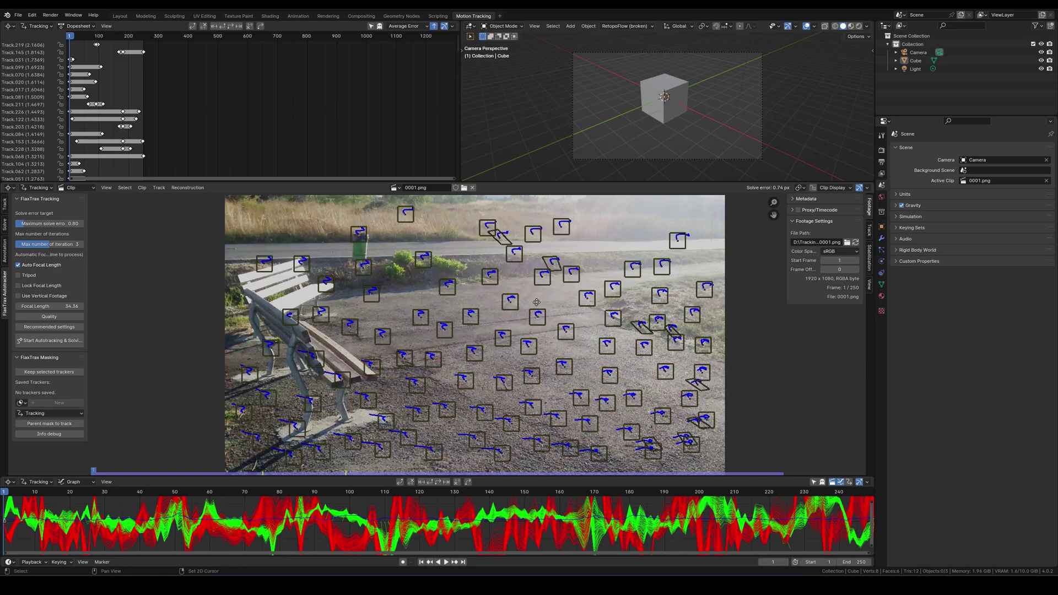
pyautogui.moveTo(536, 302); pyautogui.dragTo(533, 284, button='middle')
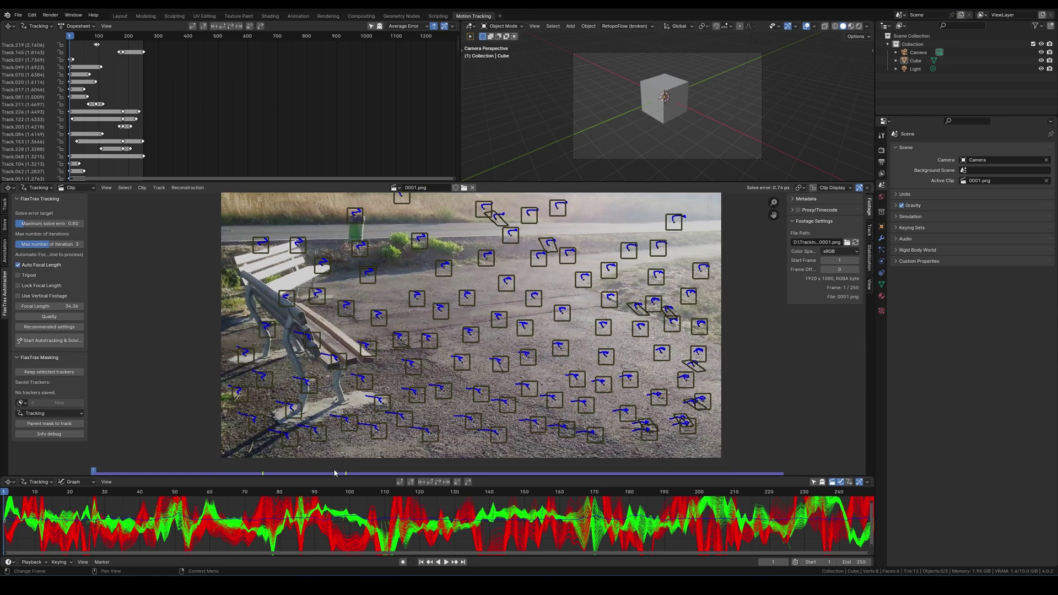
# Step: Scrub through the footage to examine how the tracked markers follow it, stopping at frame 90
pyautogui.moveTo(7, 494); pyautogui.dragTo(479, 495)
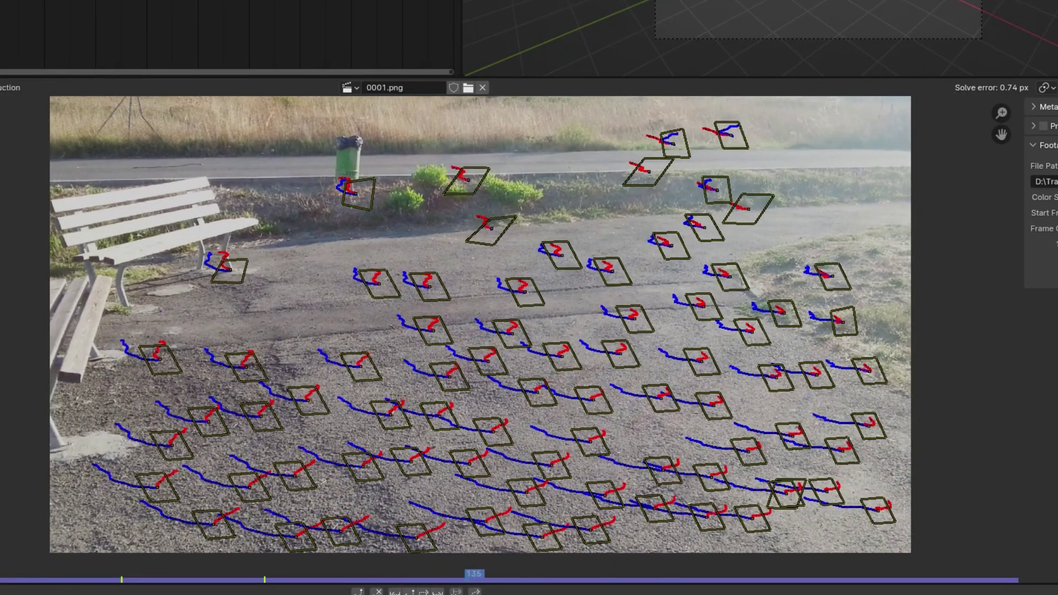
pyautogui.moveTo(578, 536); pyautogui.dragTo(553, 499, button='middle')
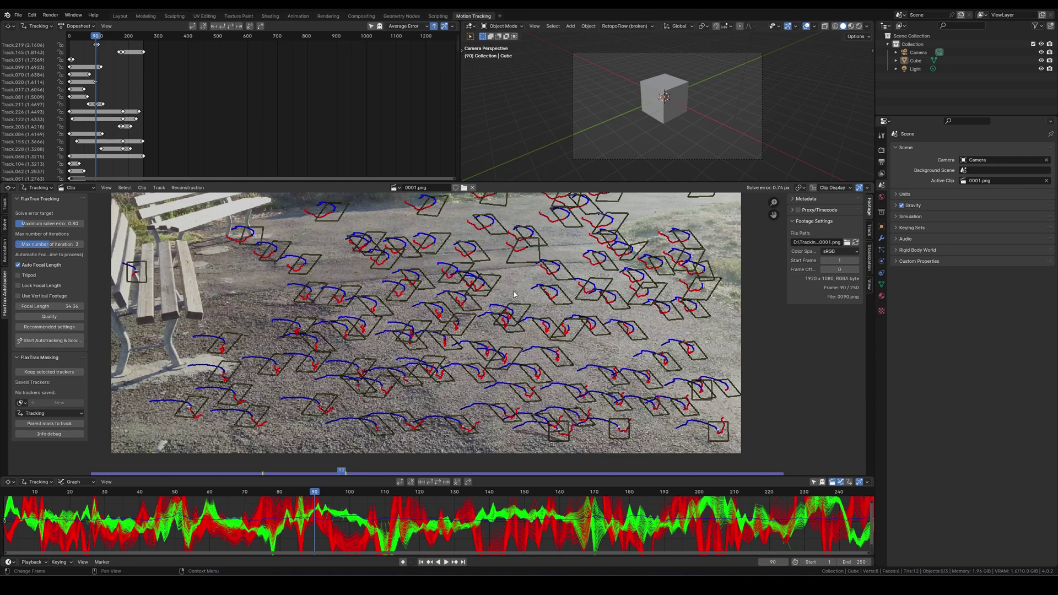
# Step: Open the solve settings and set up the tracking scene from the solved camera motion
pyautogui.moveTo(513, 294); pyautogui.dragTo(551, 306, button='middle')
pyautogui.click(4, 225)
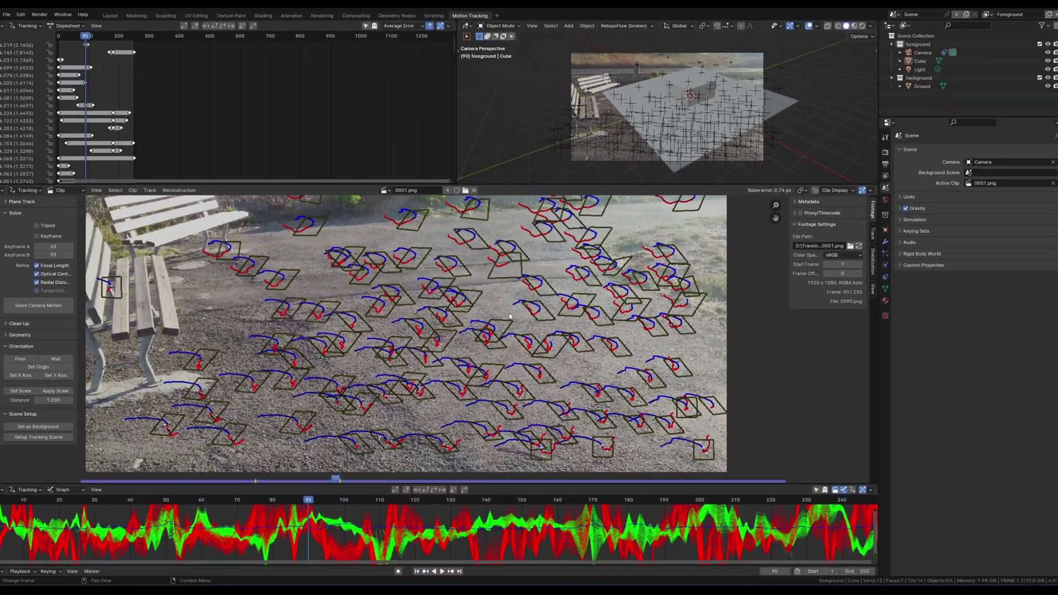
# Step: Select three trackers on the gravel ground and set the plane through them as the scene's floor
pyautogui.scroll(1, 371, 462)
pyautogui.moveTo(371, 462); pyautogui.dragTo(317, 414, button='middle')
pyautogui.click(451, 255)
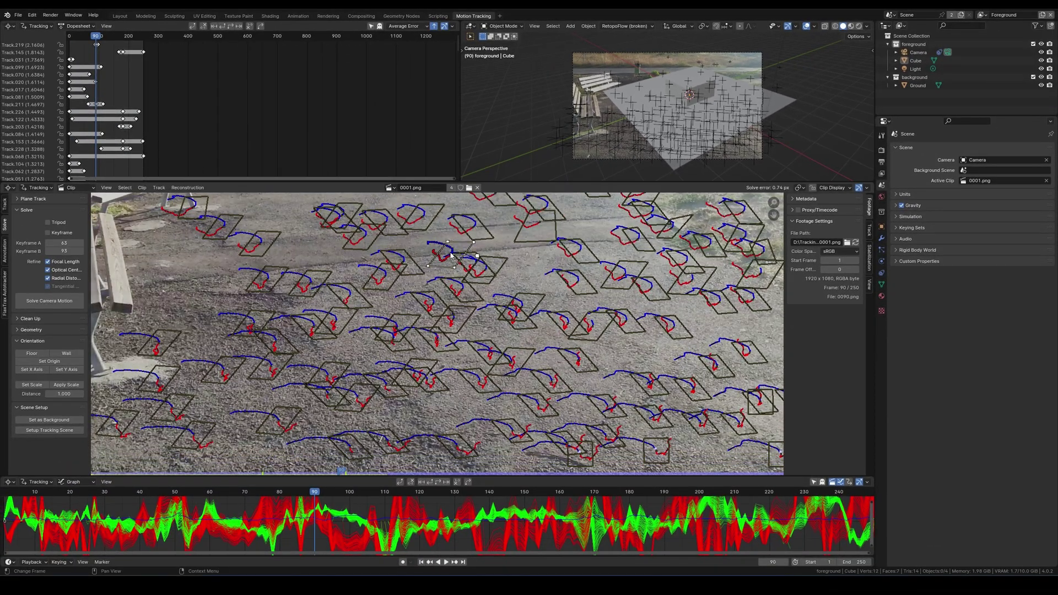
pyautogui.keyDown('shift'); pyautogui.click(394, 341); pyautogui.keyUp('shift')
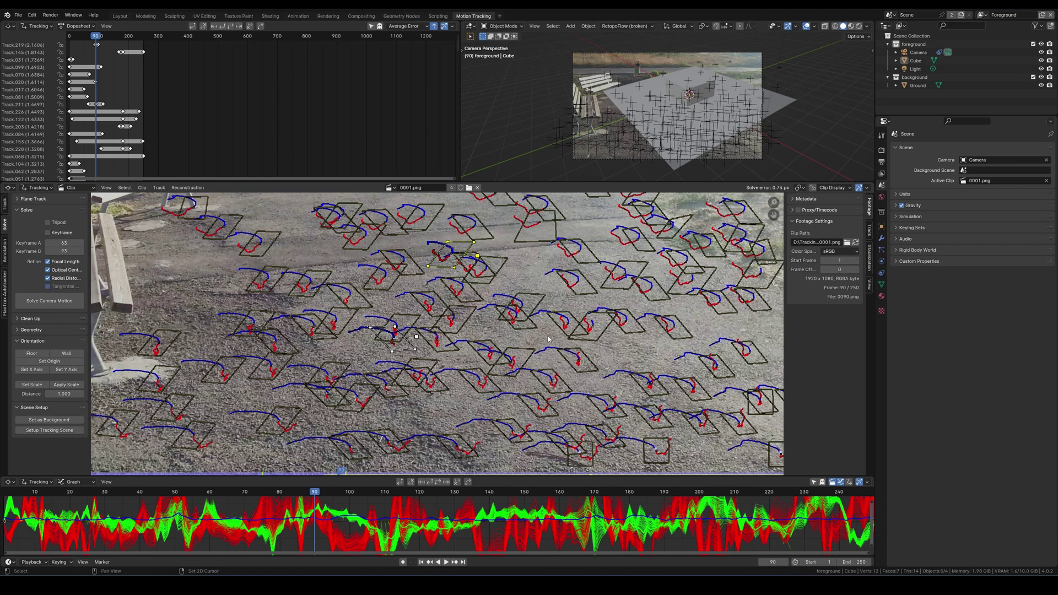
pyautogui.keyDown('shift'); pyautogui.click(514, 320); pyautogui.keyUp('shift')
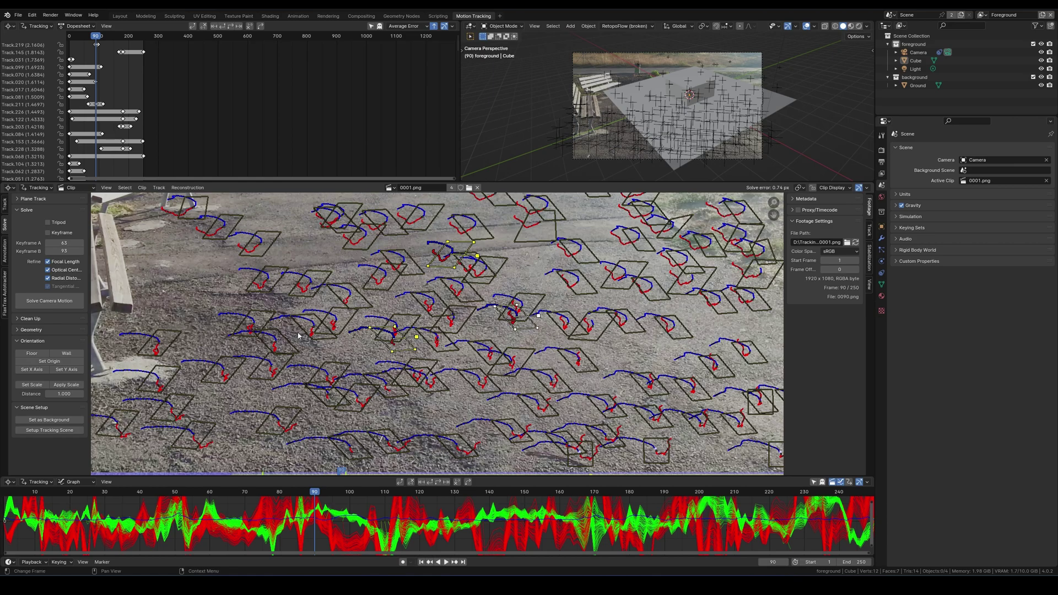
pyautogui.click(33, 354)
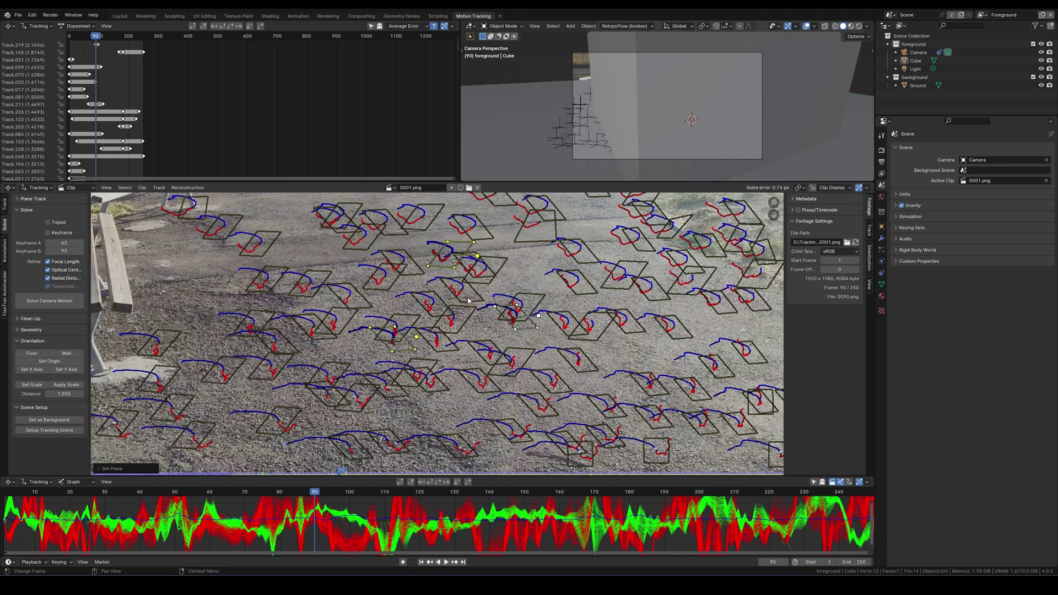
# Step: Select two ground trackers and set the scene scale between them with a distance of 5.6
pyautogui.click(516, 280)
pyautogui.click(498, 261)
pyautogui.keyDown('shift'); pyautogui.click(524, 318); pyautogui.keyUp('shift')
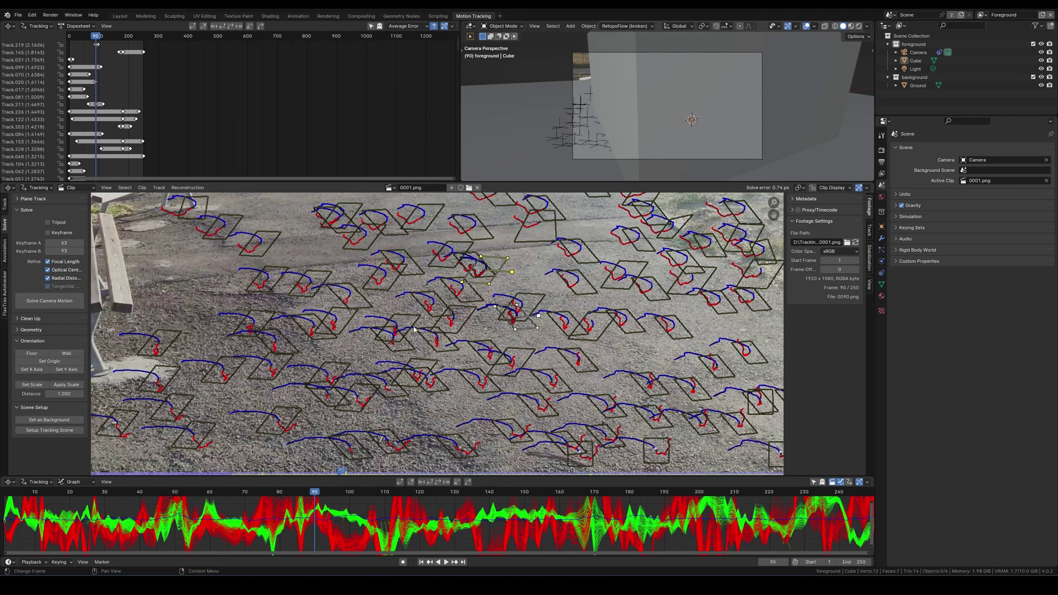
pyautogui.click(32, 385)
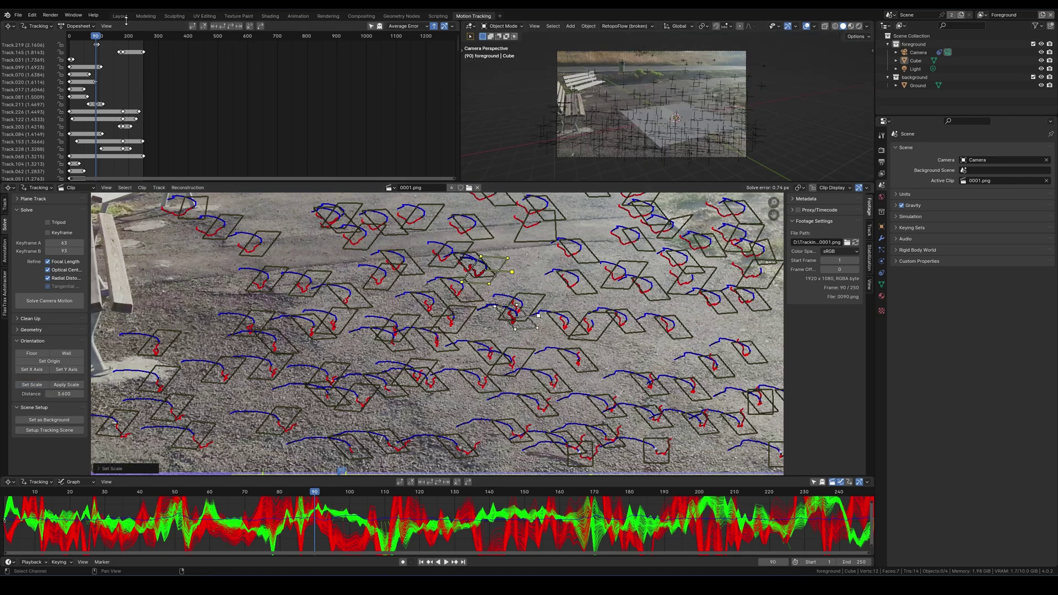
# Step: In the Layout workspace, look through the camera and raise the cube 1 m along Z
pyautogui.click(120, 15)
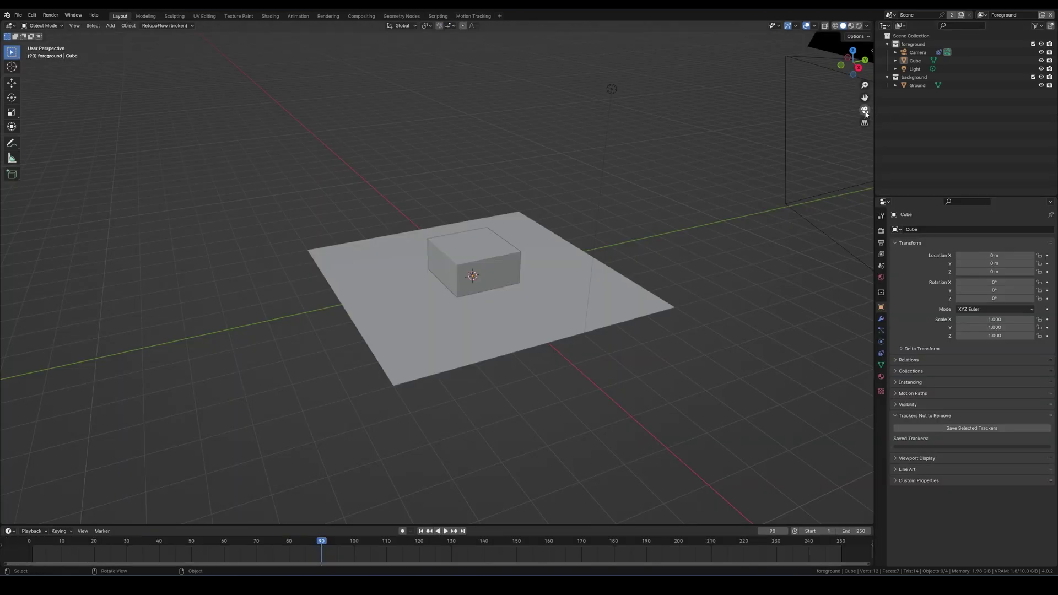
pyautogui.click(864, 110)
pyautogui.click(490, 301)
pyautogui.press('g')
pyautogui.press('z')
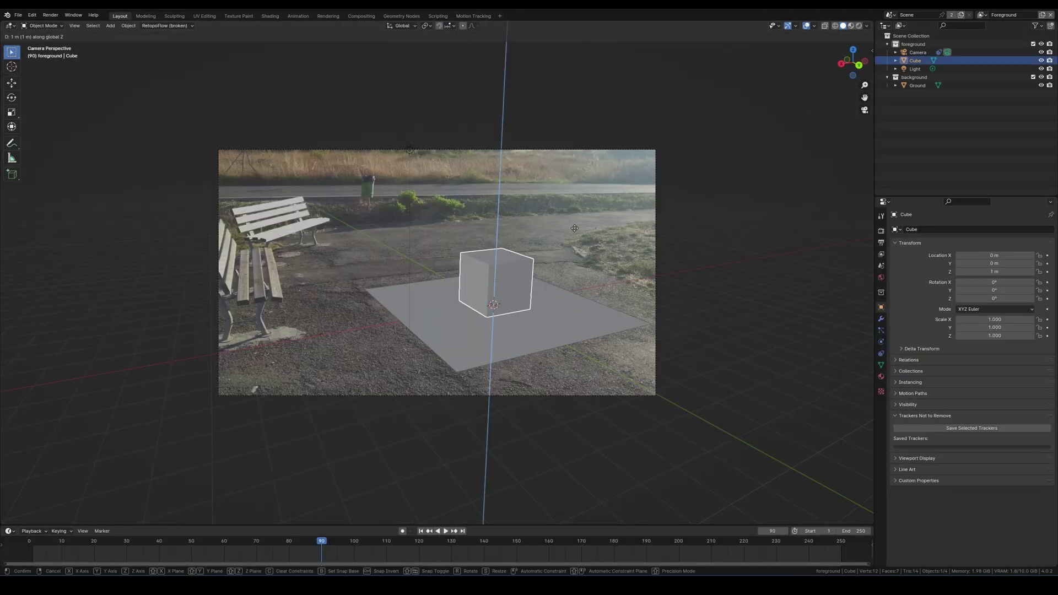
pyautogui.click(575, 228)
# Step: Hide the ground plane and play the animation from the start to check how the cube sits on the footage
pyautogui.click(436, 325)
pyautogui.press('h')
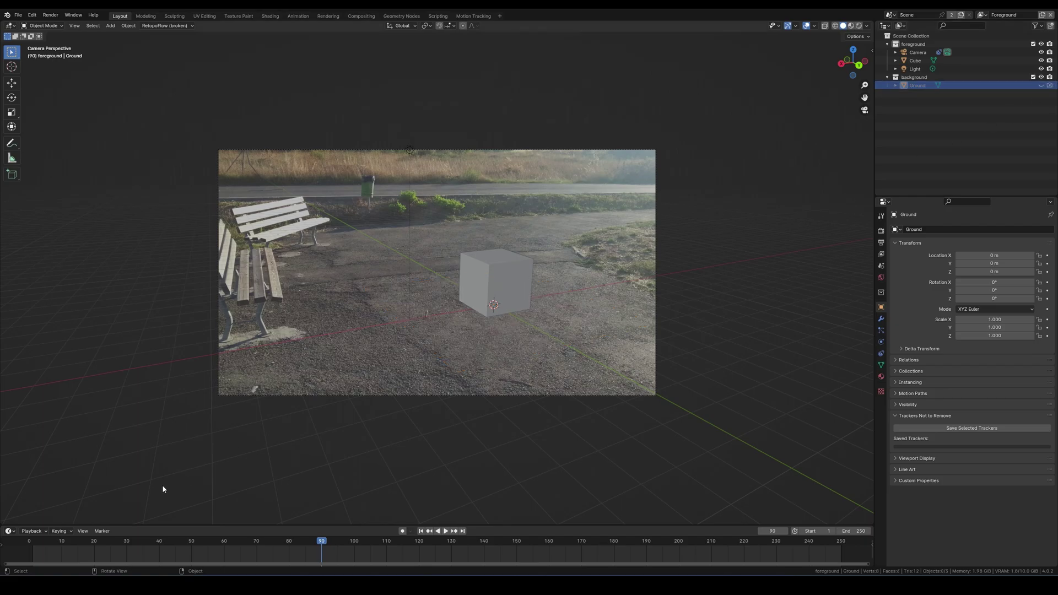
pyautogui.click(39, 543)
pyautogui.press('space')
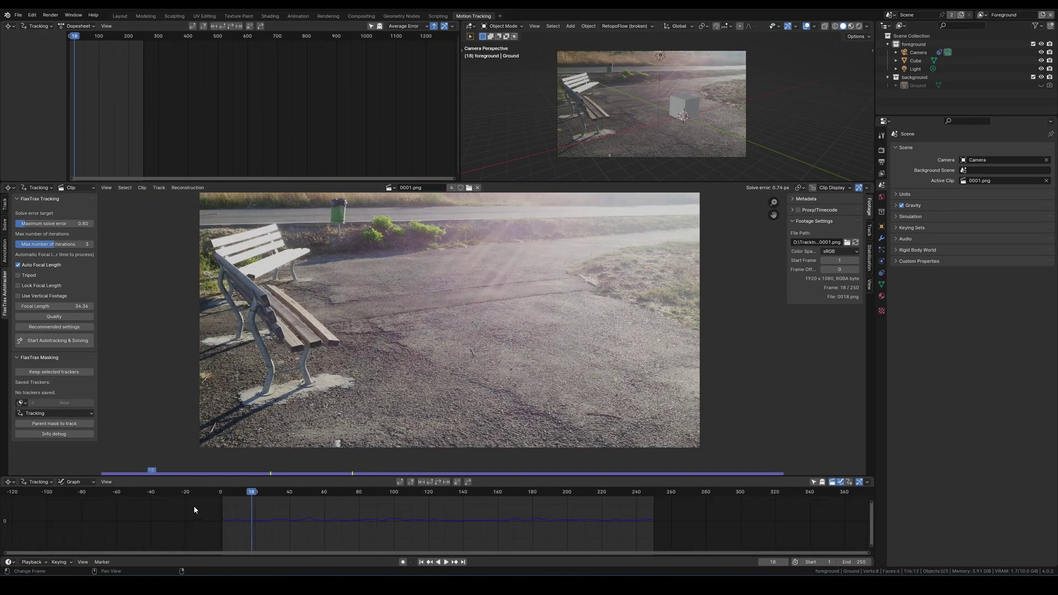
# Step: Change the clip editor from Tracking to Mask mode and create a new mask
pyautogui.scroll(1, 448, 346)
pyautogui.moveTo(412, 368); pyautogui.dragTo(329, 350, button='middle')
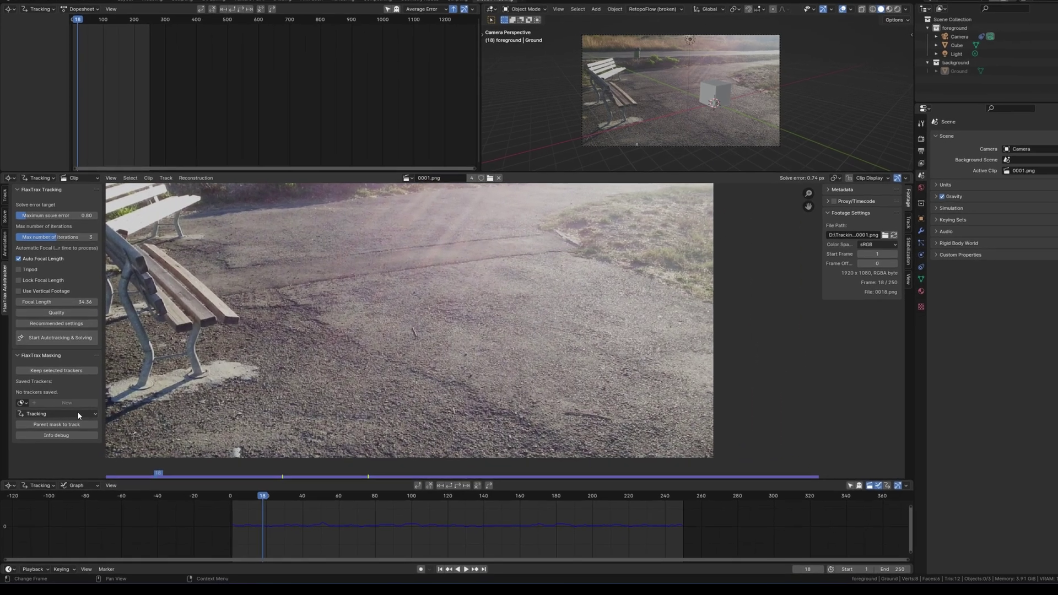
pyautogui.click(75, 413)
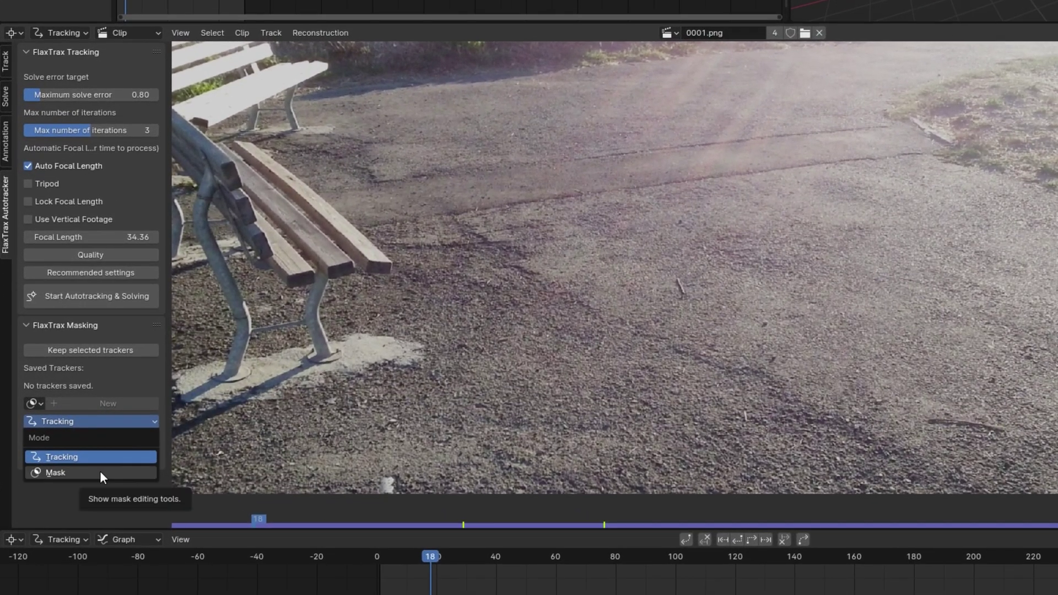
pyautogui.click(101, 471)
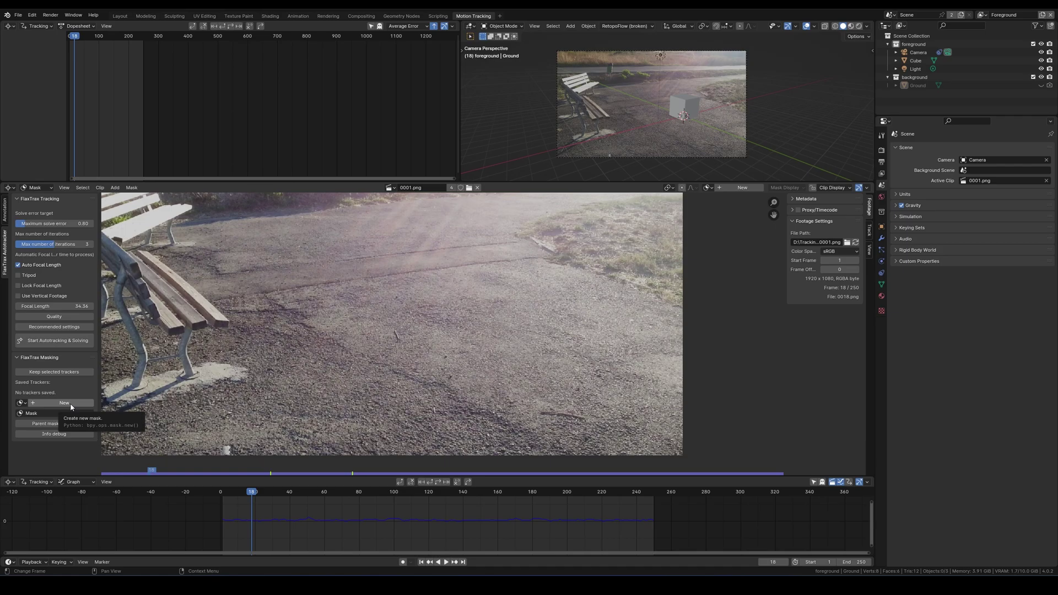
pyautogui.click(70, 406)
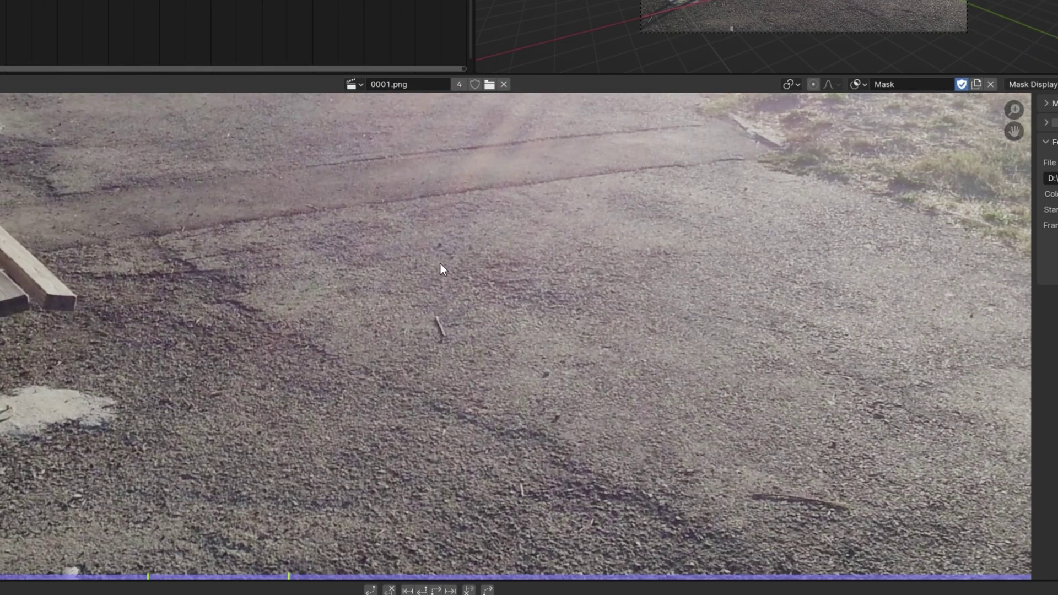
# Step: Draw a closed, straight-edged seven-point mask polygon around the small twig on the path at frame 18
pyautogui.keyDown('ctrl'); pyautogui.click(438, 256); pyautogui.keyUp('ctrl')
pyautogui.keyDown('ctrl'); pyautogui.click(390, 293); pyautogui.keyUp('ctrl')
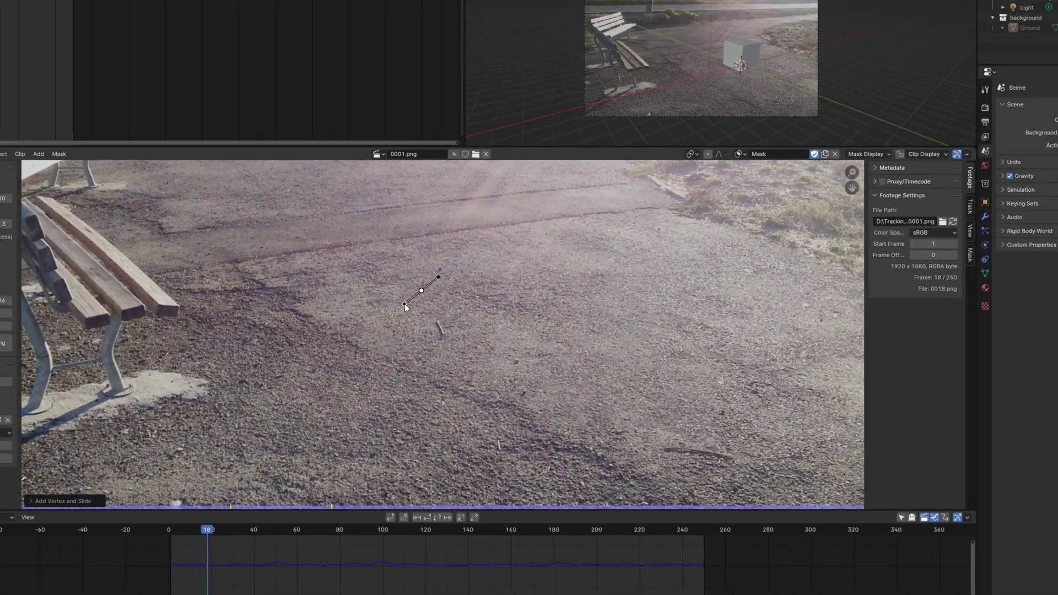
pyautogui.keyDown('ctrl'); pyautogui.click(362, 369); pyautogui.keyUp('ctrl')
pyautogui.keyDown('ctrl'); pyautogui.click(528, 323); pyautogui.keyUp('ctrl')
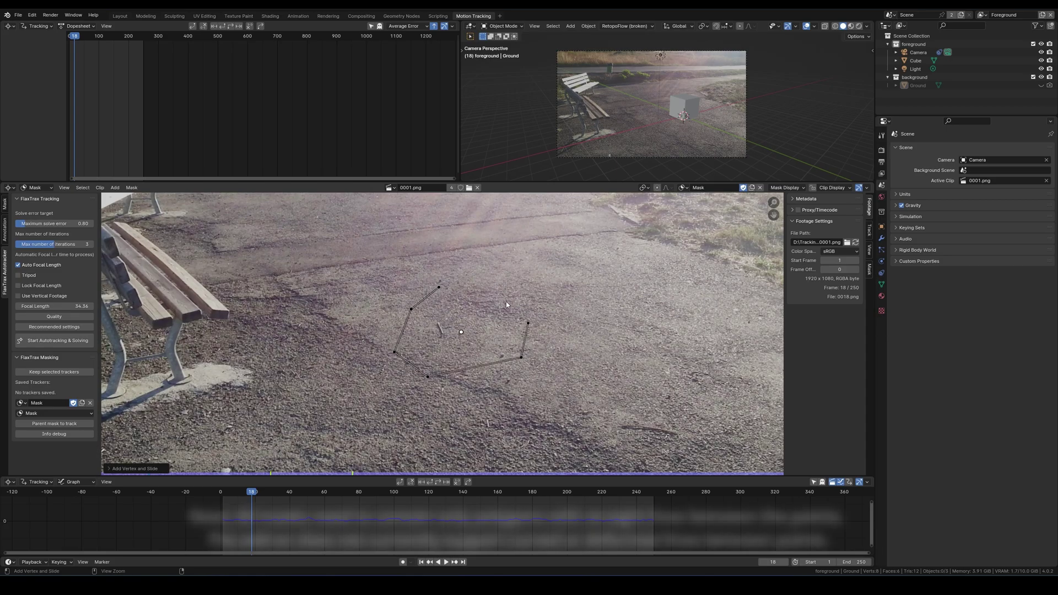
pyautogui.keyDown('ctrl'); pyautogui.click(503, 298); pyautogui.keyUp('ctrl')
pyautogui.keyDown('ctrl'); pyautogui.click(439, 288); pyautogui.keyUp('ctrl')
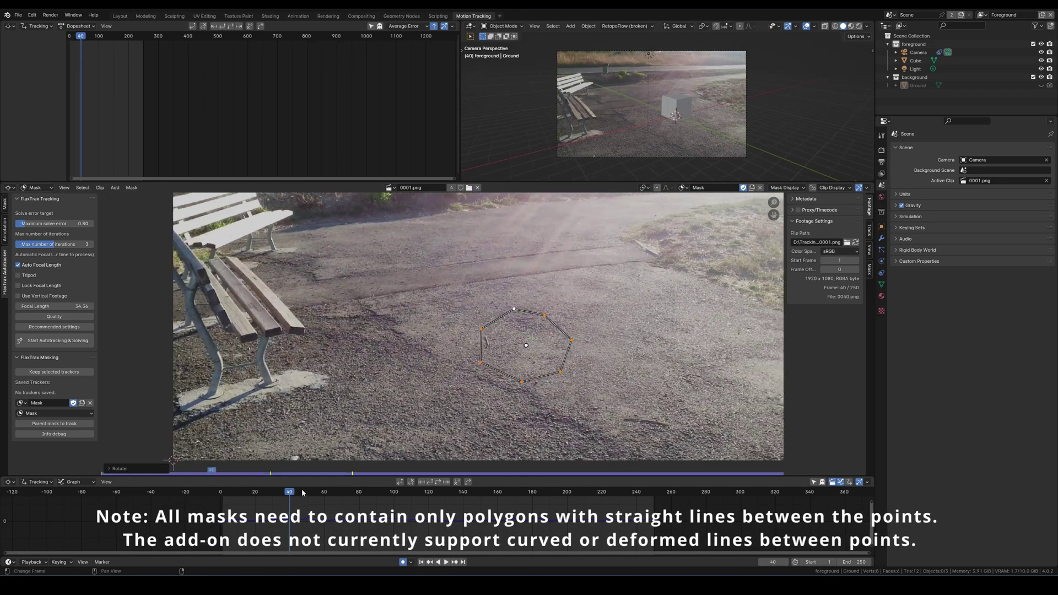
# Step: Return to Tracking mode, place a marker on the twig at frame 120 and track it through the whole clip
pyautogui.moveTo(302, 492); pyautogui.dragTo(224, 492)
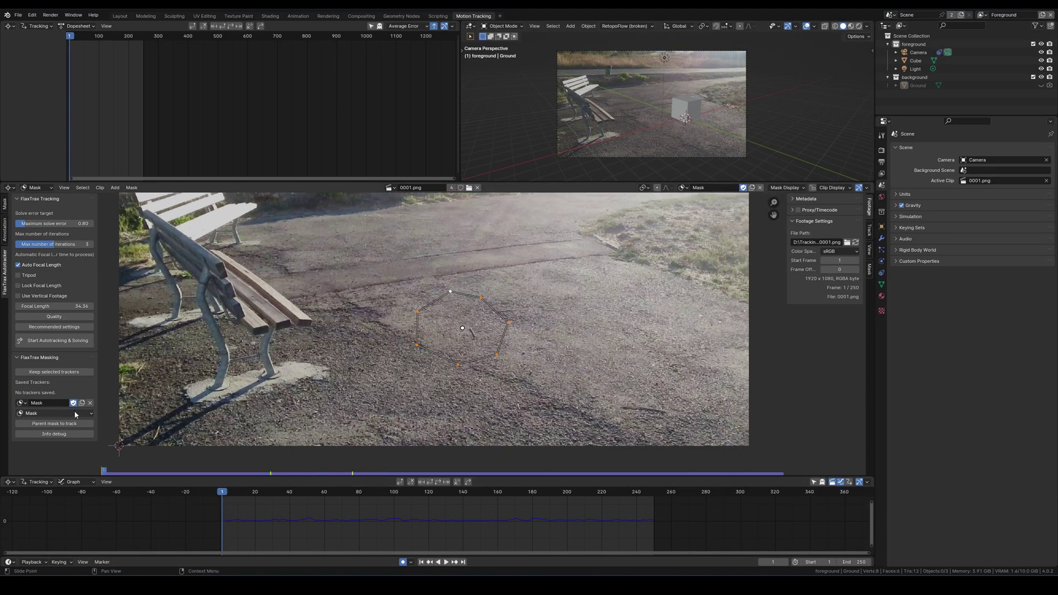
pyautogui.click(74, 414)
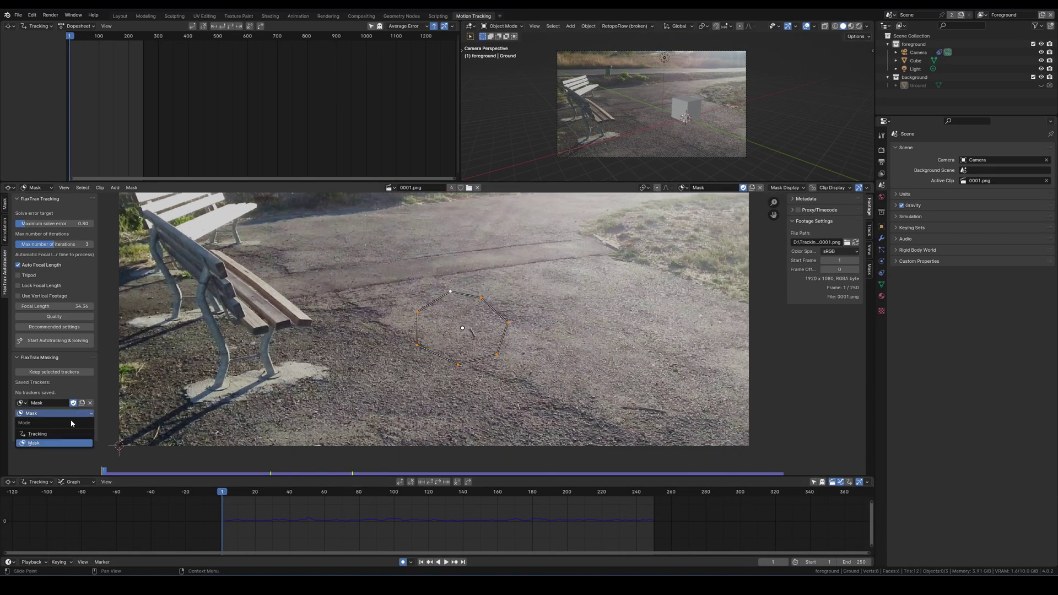
pyautogui.click(66, 434)
pyautogui.scroll(1, 504, 339)
pyautogui.scroll(1, 504, 339)
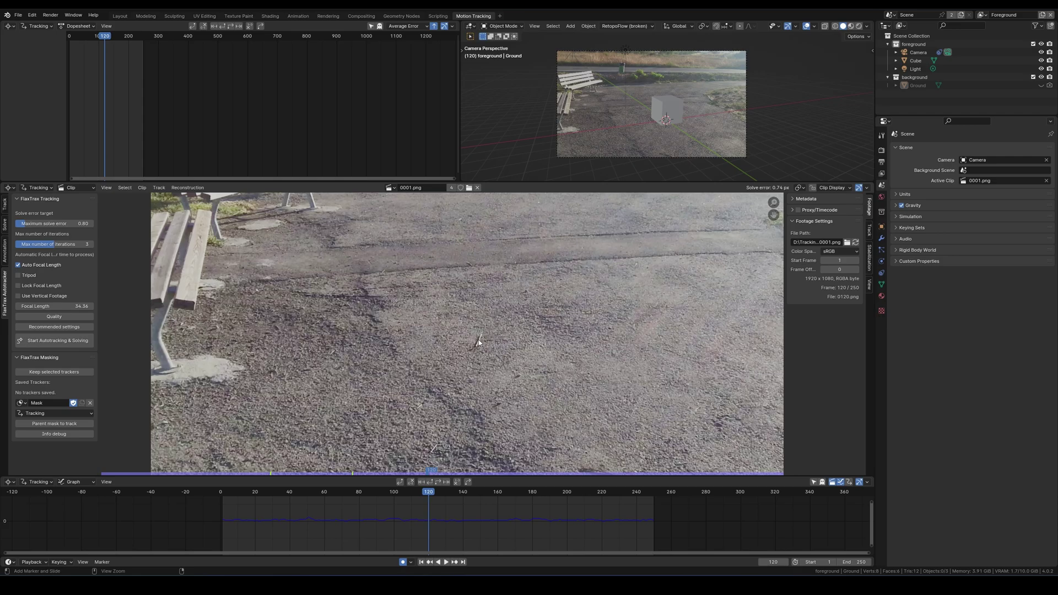
pyautogui.keyDown('ctrl'); pyautogui.click(478, 339); pyautogui.keyUp('ctrl')
pyautogui.scroll(-4, 485, 397)
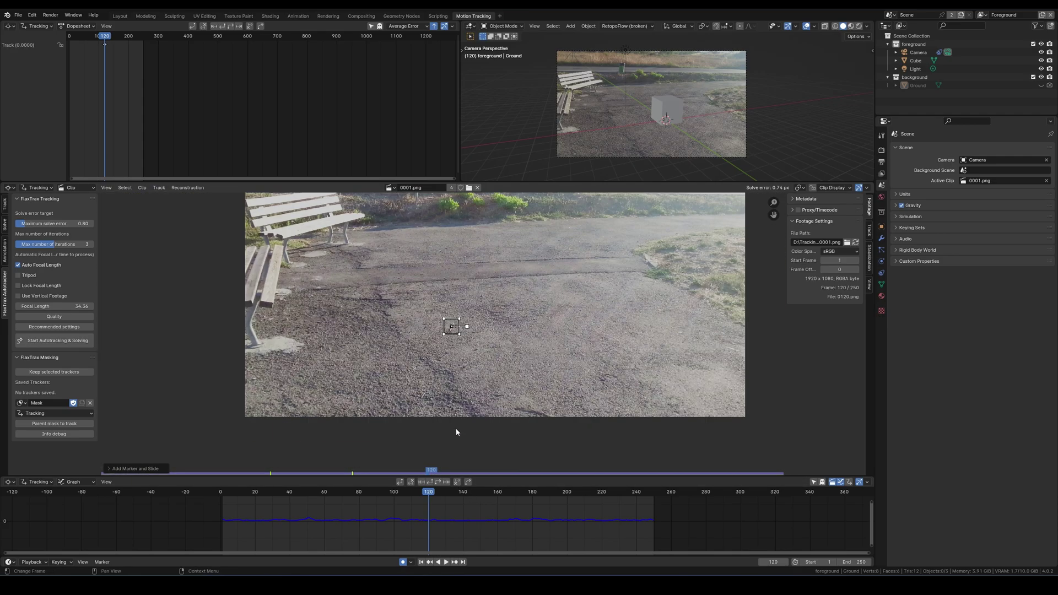
pyautogui.click(430, 481)
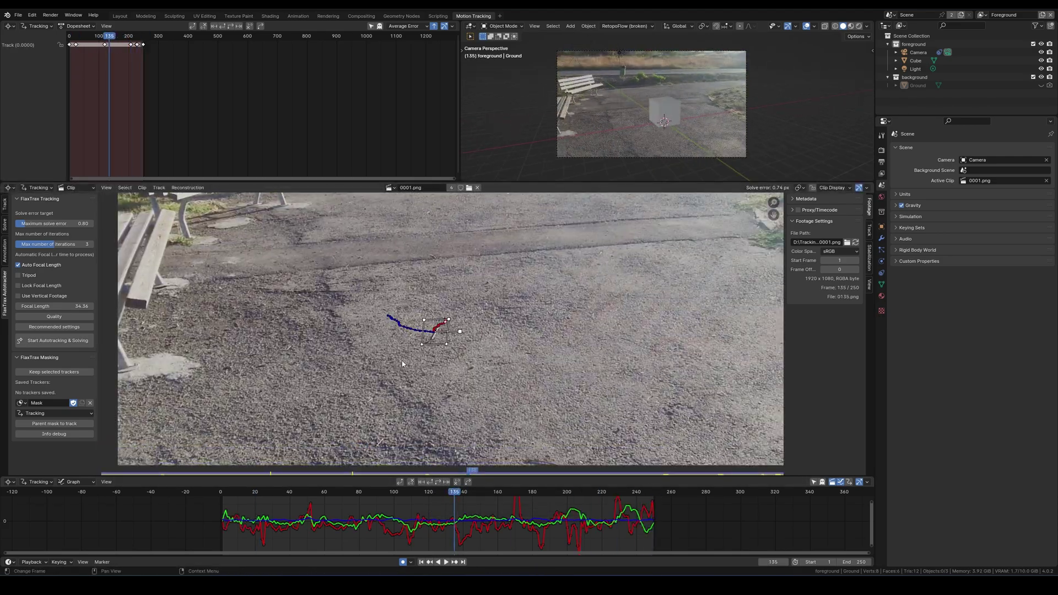
# Step: Return to Mask mode, go to frame 15 and parent the mask around the twig to the tracked marker
pyautogui.click(64, 415)
pyautogui.click(58, 443)
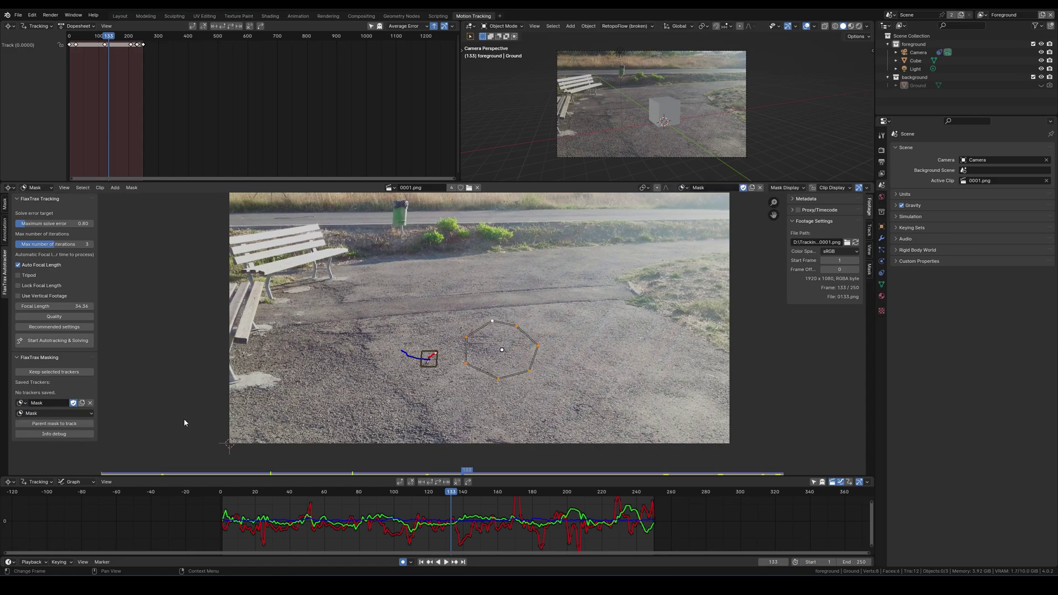
pyautogui.moveTo(452, 497); pyautogui.dragTo(246, 494)
pyautogui.scroll(1, 321, 446)
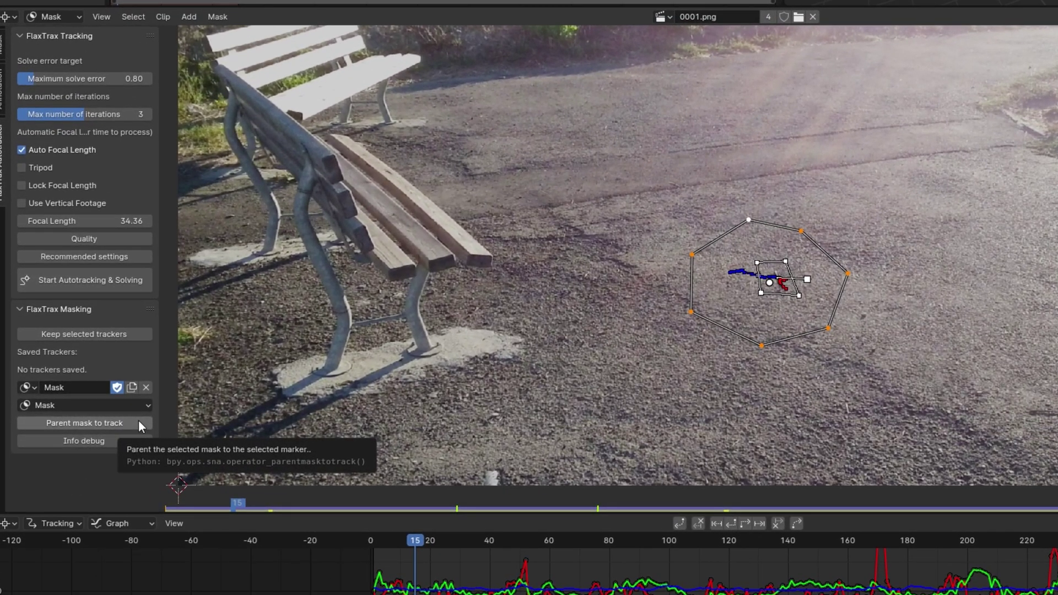
pyautogui.click(138, 421)
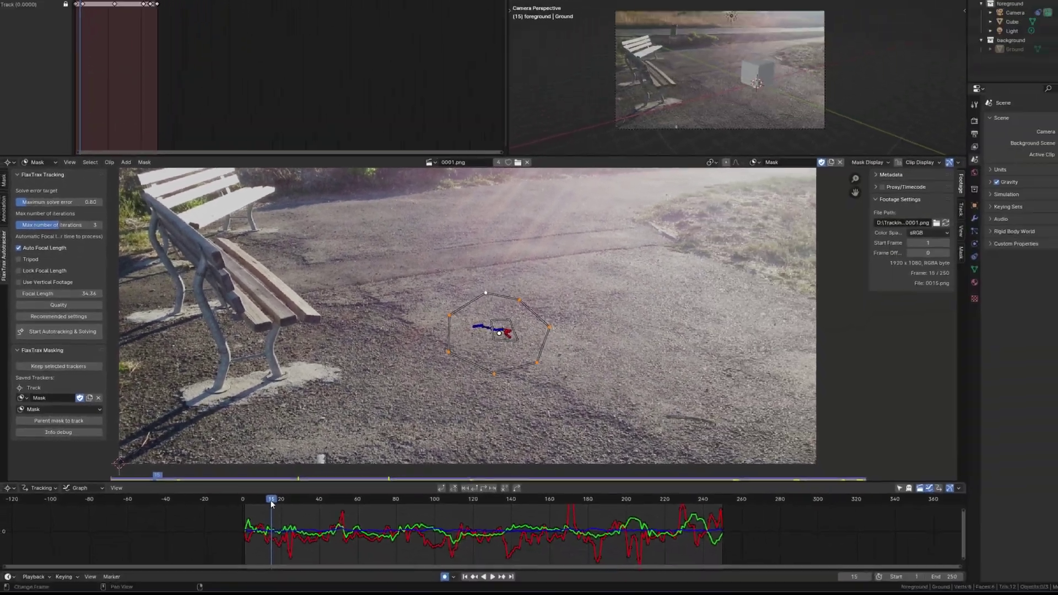
# Step: Scrub through the clip to examine how the mask follows the tracked marker, ending back at frame 1
pyautogui.moveTo(272, 502)
pyautogui.mouseDown()
pyautogui.moveTo(650, 490)
pyautogui.moveTo(270, 490)
pyautogui.mouseUp()
pyautogui.scroll(-2, 457, 374)
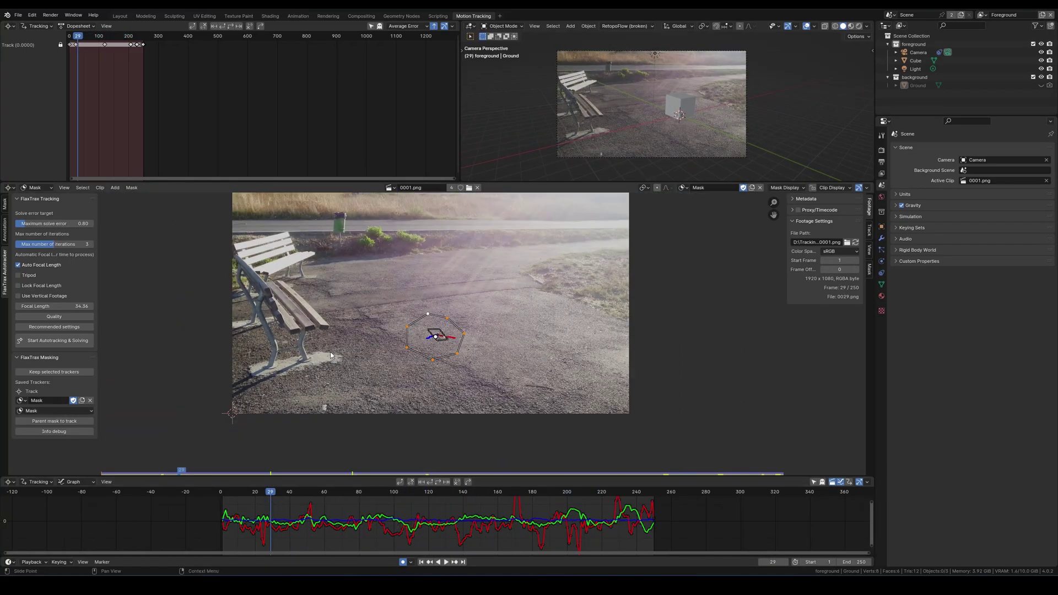
pyautogui.scroll(2, 477, 356)
pyautogui.moveTo(258, 500); pyautogui.dragTo(654, 492)
pyautogui.click(421, 562)
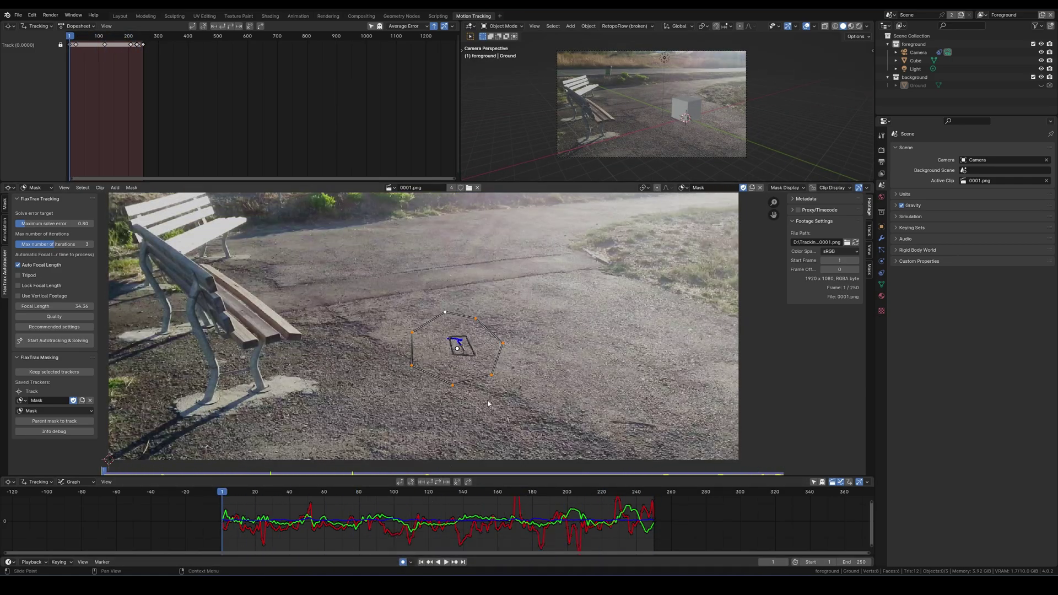
# Step: Scale the mask down around the tracked marker at frame 1 and check its fit up to frame 102
pyautogui.press('s')
pyautogui.click(518, 368)
pyautogui.moveTo(222, 492); pyautogui.dragTo(396, 492)
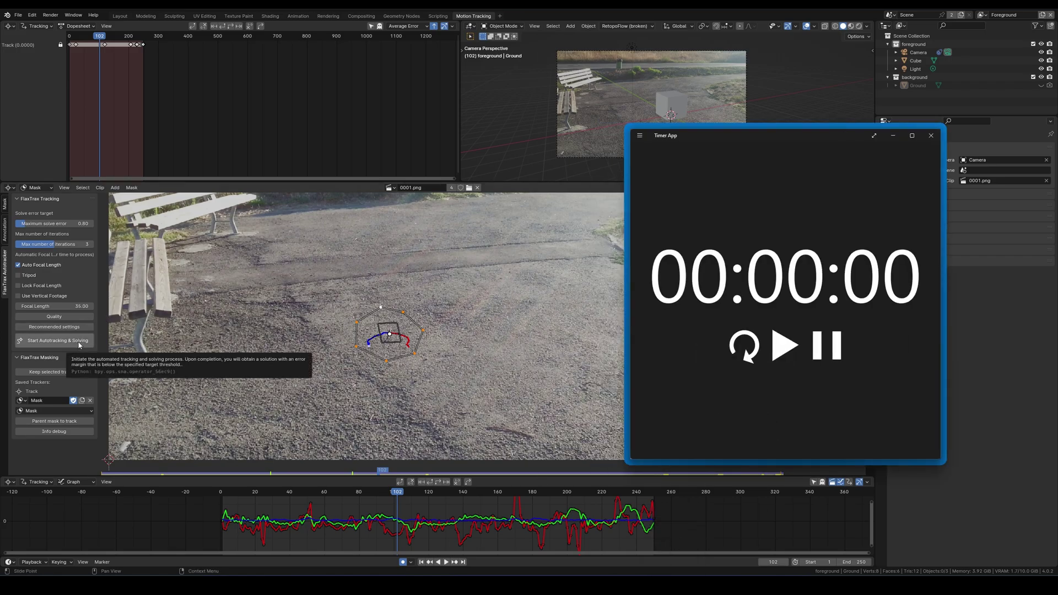
# Step: Start the timed autotracking and solving with the mask, and bring up the system console to follow its progress
pyautogui.click(79, 341)
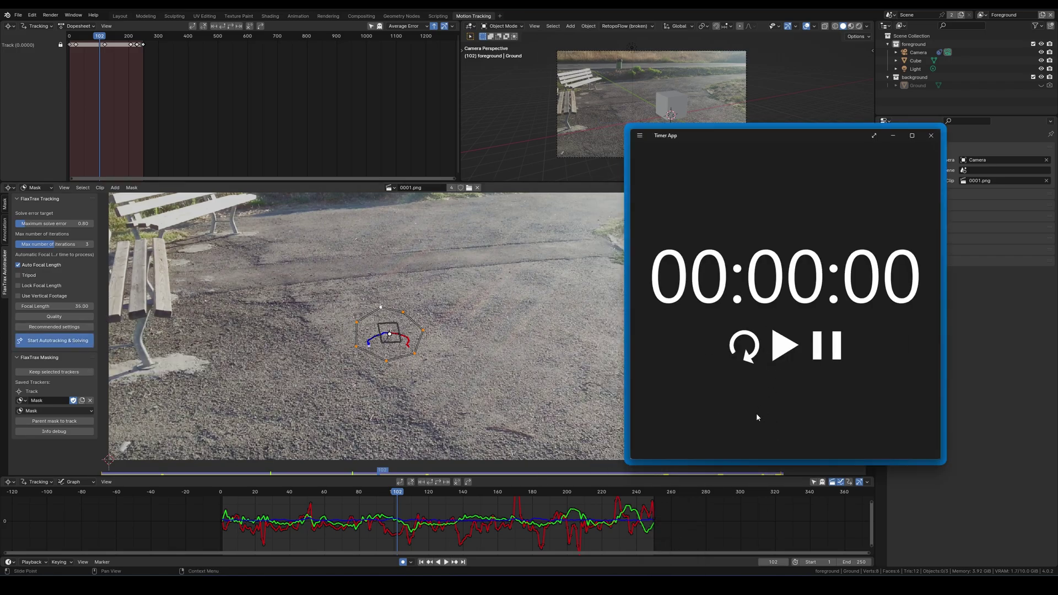
pyautogui.moveTo(693, 584)
pyautogui.click(725, 554)
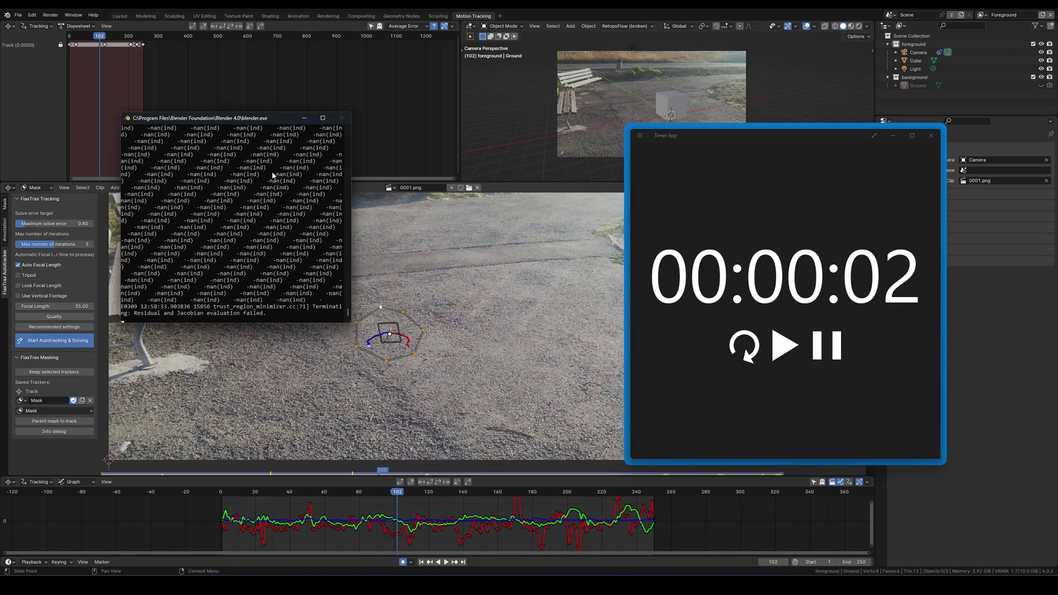
pyautogui.moveTo(227, 124); pyautogui.dragTo(278, 139)
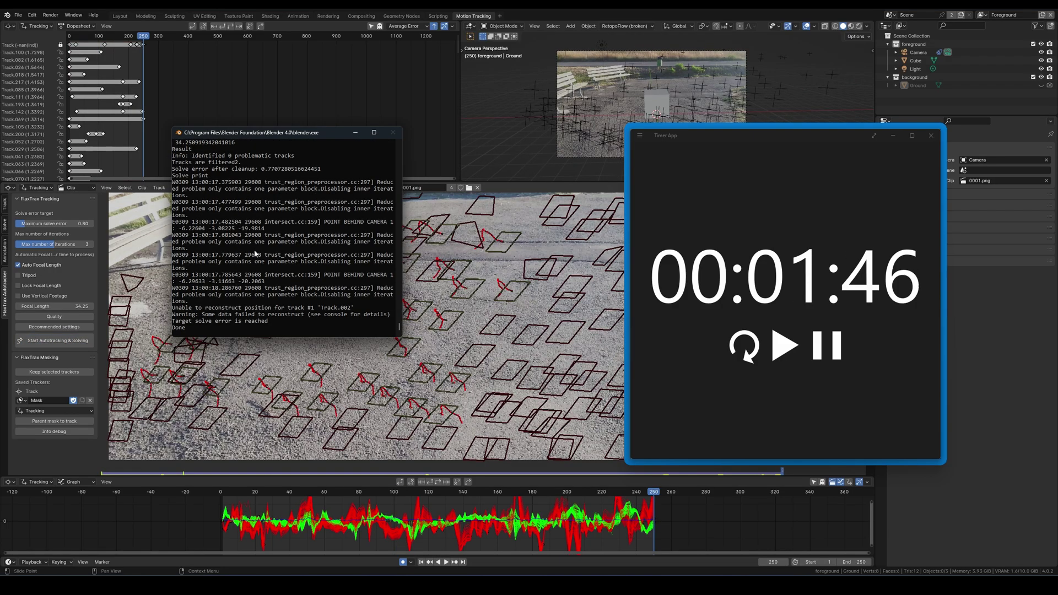
# Step: Minimize the timer and the system console once the masked solve is done
pyautogui.click(804, 263)
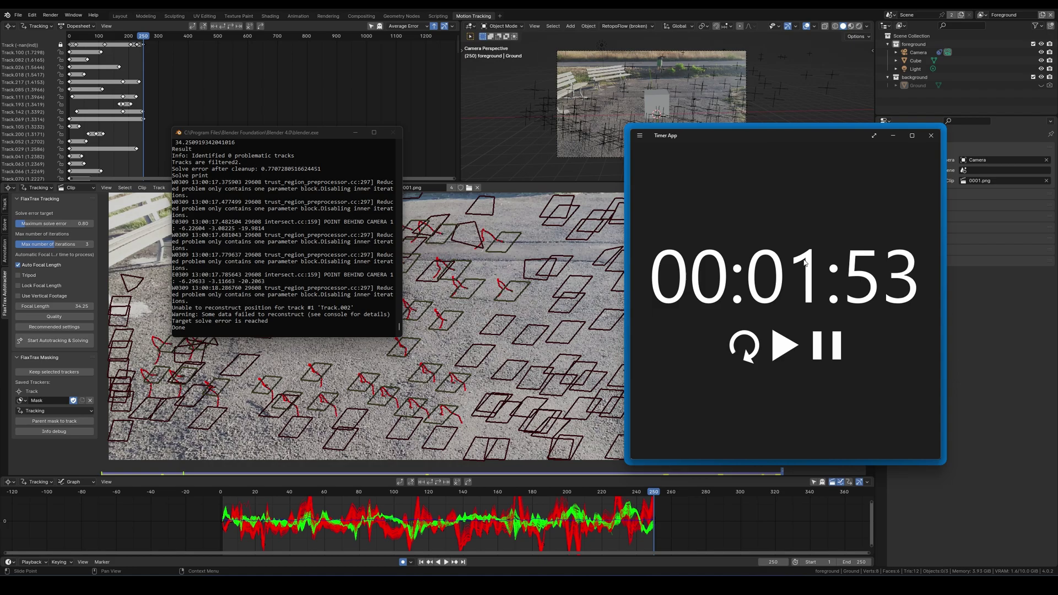
pyautogui.click(893, 138)
pyautogui.click(358, 134)
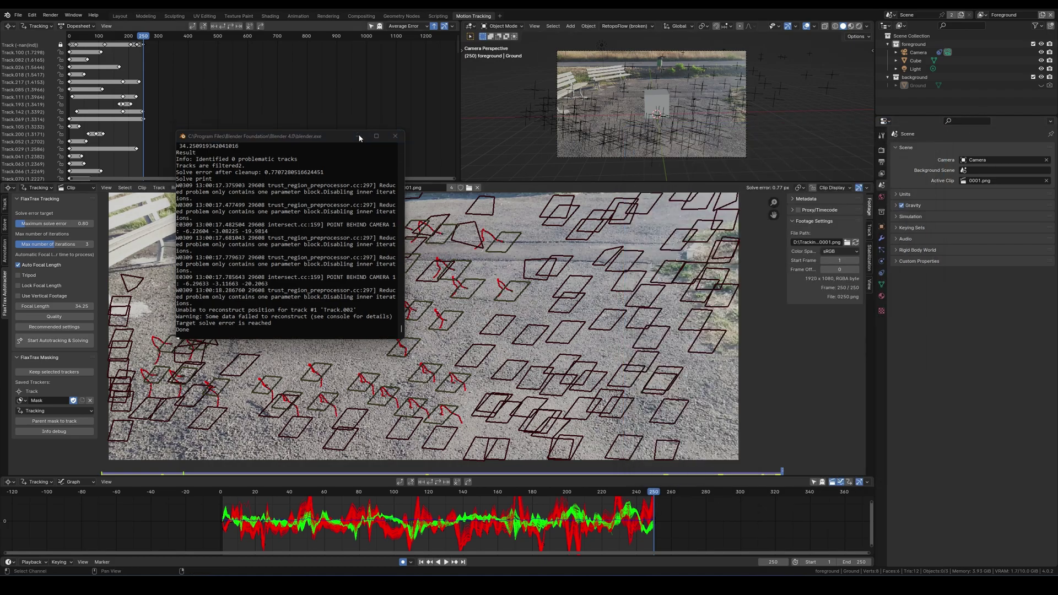
# Step: Show the mask over the solved footage and examine the trackers in and around it, from frame 250 back to frame 1
pyautogui.scroll(-1, 334, 310)
pyautogui.moveTo(334, 310); pyautogui.dragTo(414, 323, button='middle')
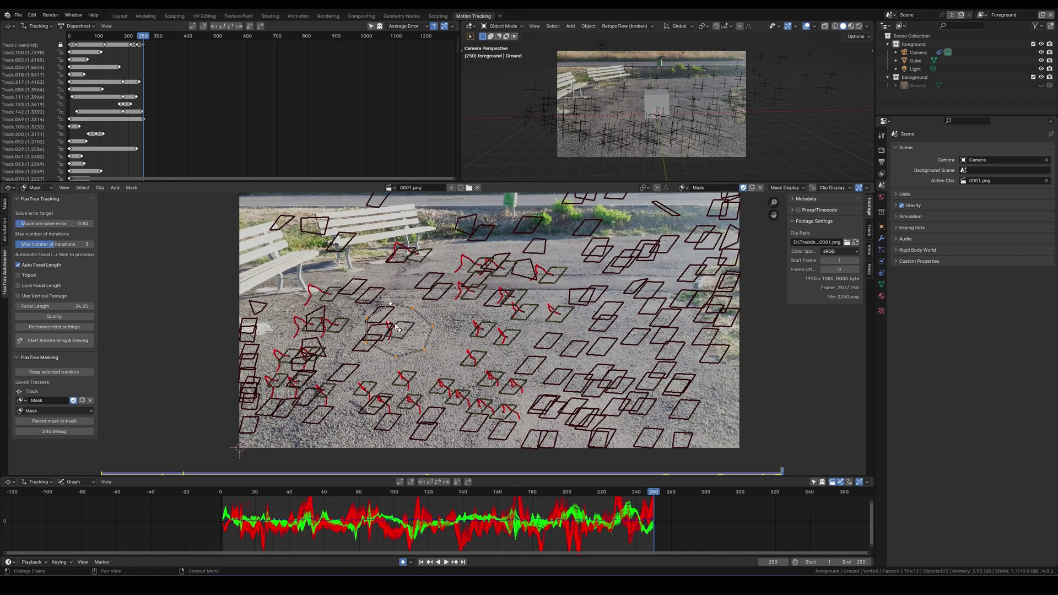
pyautogui.scroll(2, 397, 328)
pyautogui.scroll(-3, 425, 320)
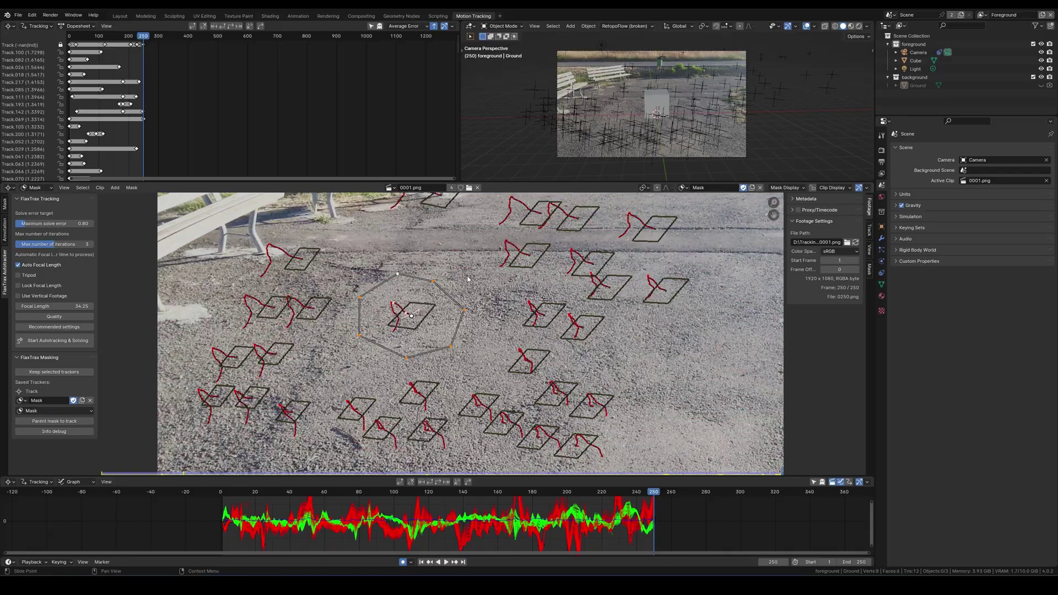
pyautogui.hotkey('shift', 'Left')
pyautogui.moveTo(231, 490); pyautogui.dragTo(222, 515)
# Step: Animate the mask by moving it away from the twig's marker at different frames, and scrub back to frame 147
pyautogui.moveTo(617, 331); pyautogui.dragTo(387, 369, button='middle')
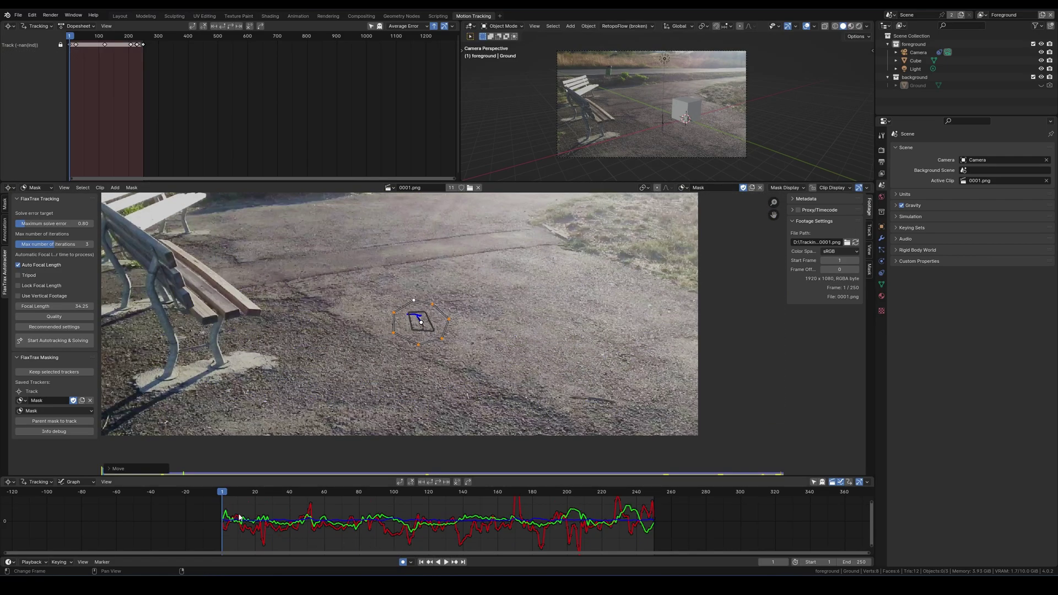
pyautogui.scroll(6, 240, 517)
pyautogui.moveTo(127, 512); pyautogui.dragTo(329, 514, button='middle')
pyautogui.moveTo(297, 494); pyautogui.dragTo(698, 499)
pyautogui.press('g')
pyautogui.click(531, 391)
pyautogui.press('g')
pyautogui.click(468, 403)
pyautogui.moveTo(690, 518); pyautogui.dragTo(491, 522, button='middle')
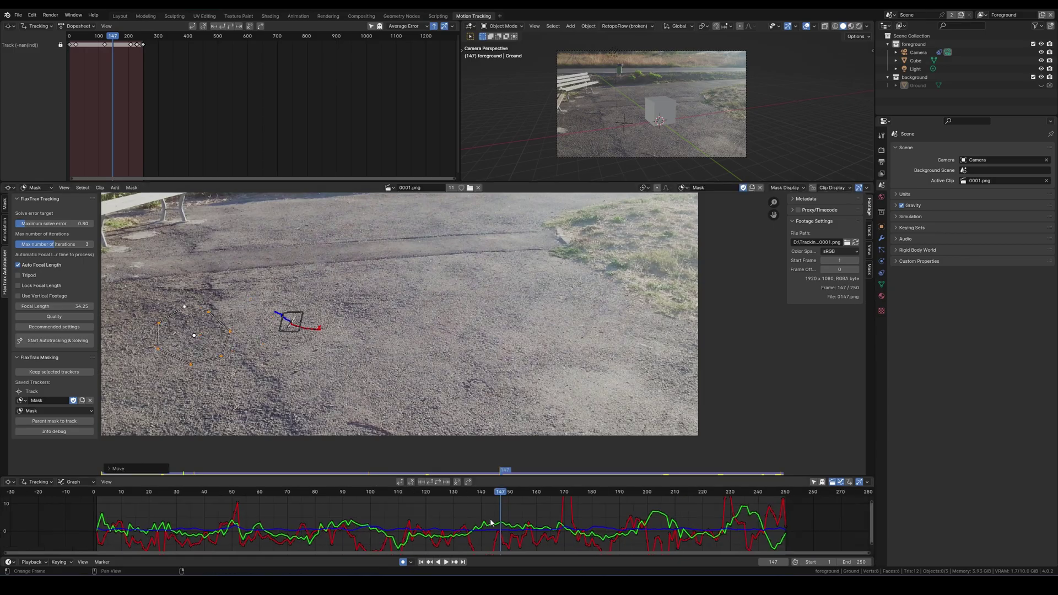
# Step: Go back to frame 1 and run autotracking and solving again with the animated mask
pyautogui.scroll(-3, 491, 522)
pyautogui.moveTo(488, 494); pyautogui.dragTo(169, 386)
pyautogui.click(77, 340)
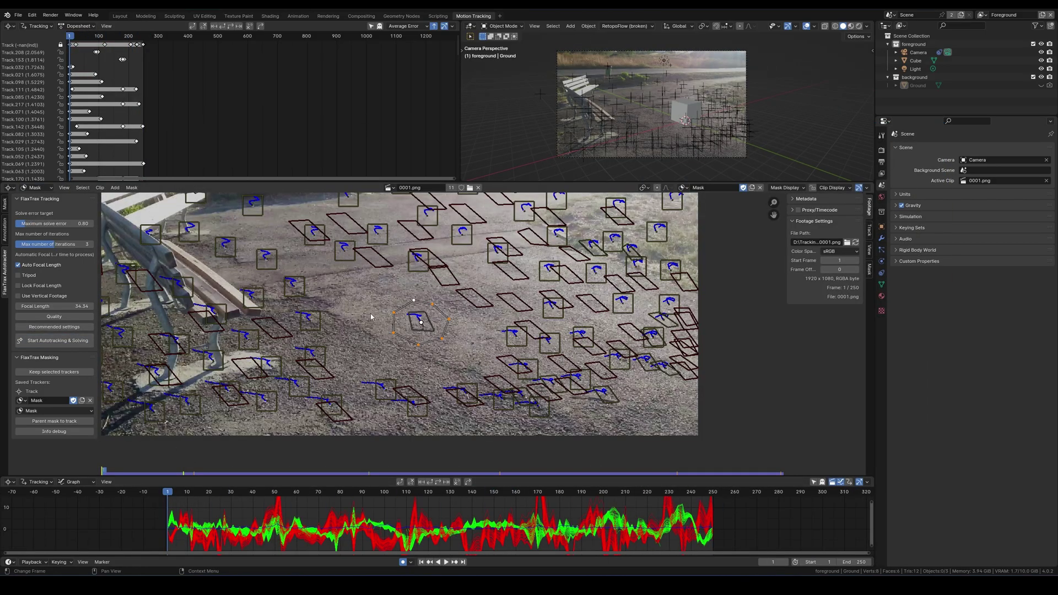
# Step: Scrub the early frames up to frame 29 and back to 23 to examine how the new trackers relate to the moving mask
pyautogui.scroll(1, 336, 365)
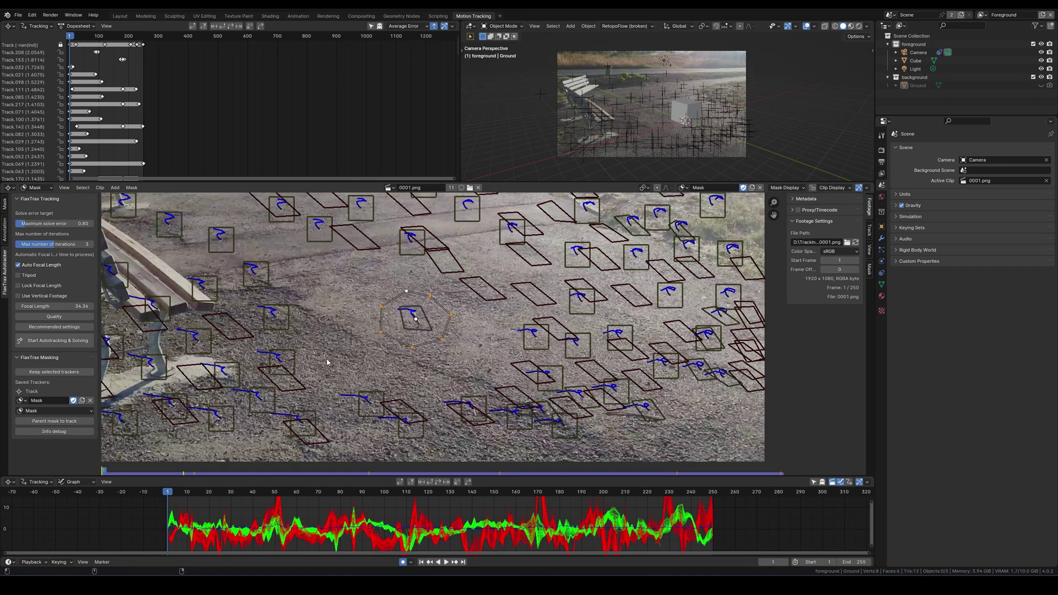
pyautogui.moveTo(177, 497); pyautogui.dragTo(229, 495)
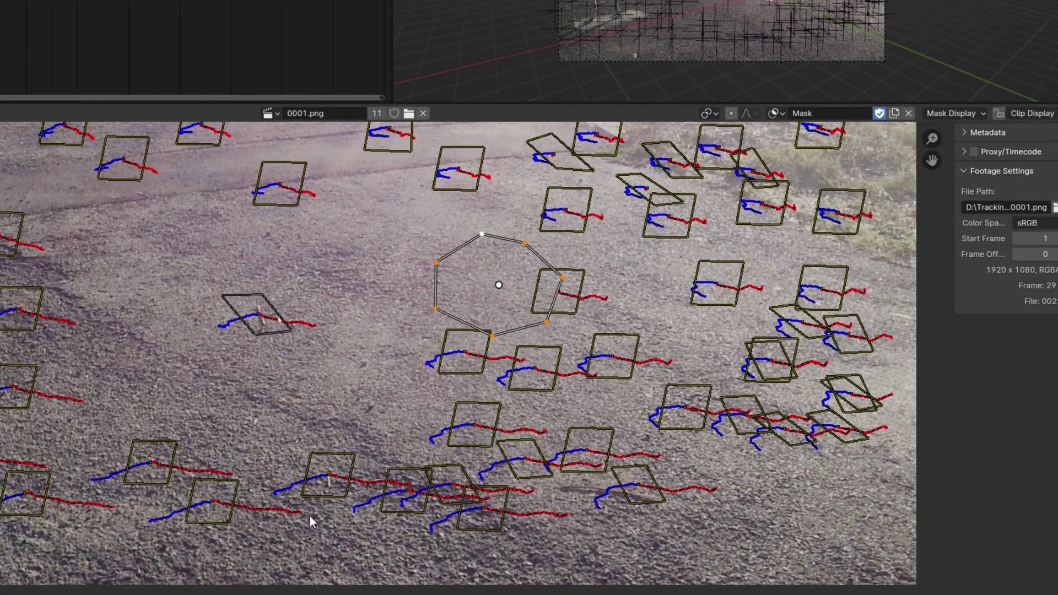
pyautogui.moveTo(229, 495)
pyautogui.mouseDown()
pyautogui.moveTo(334, 497)
pyautogui.moveTo(216, 494)
pyautogui.mouseUp()
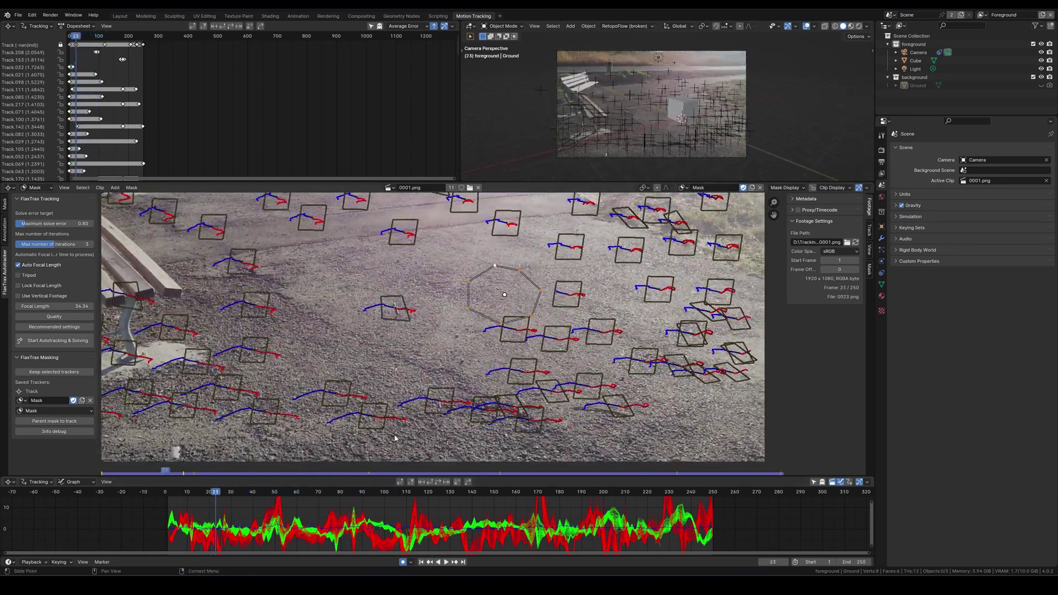